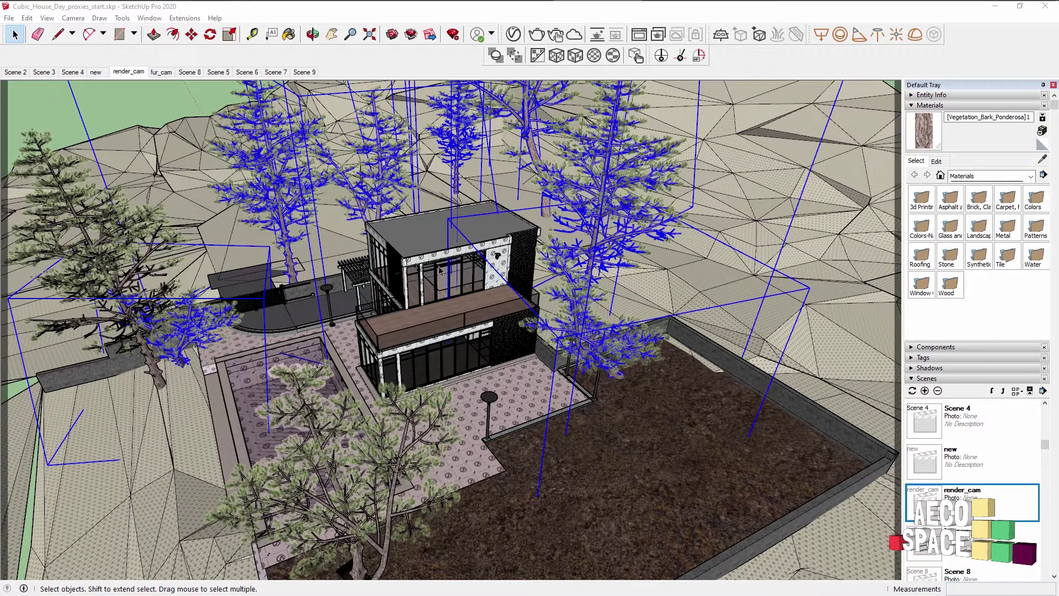
- Orbit around the cabin and select the pine tree in front of it
middle_click_drag(460, 266, 379, 302)
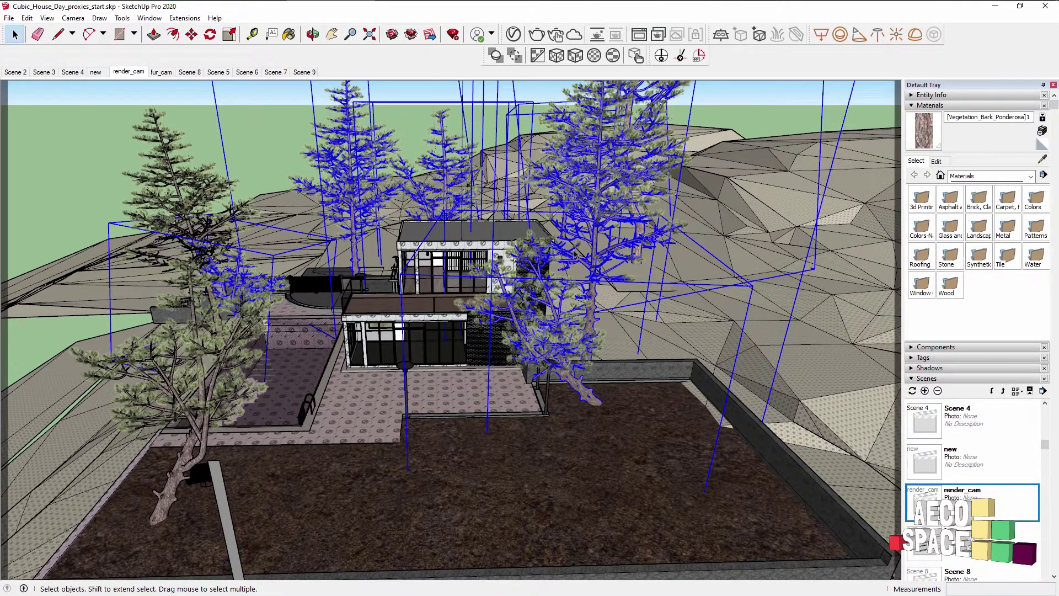
middle_click_drag(502, 223, 484, 260)
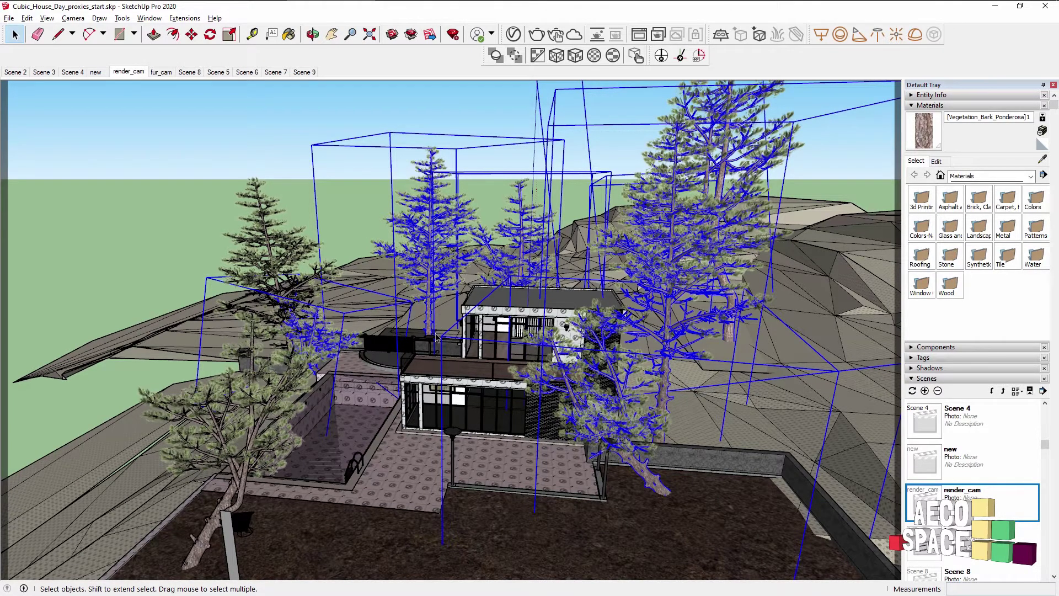
middle_click_drag(435, 338, 827, 347)
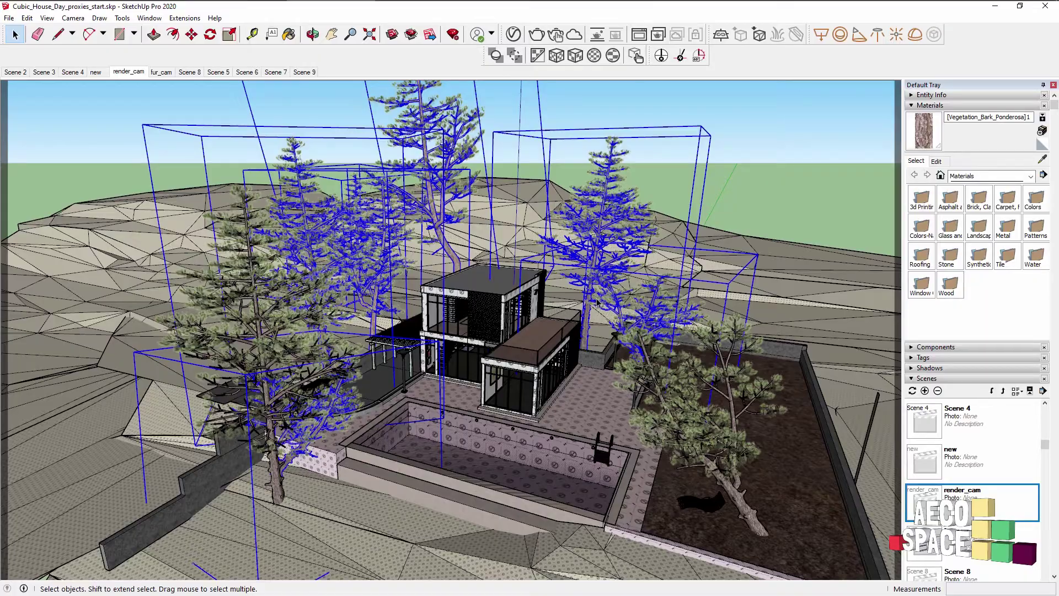
middle_click_drag(599, 302, 177, 323)
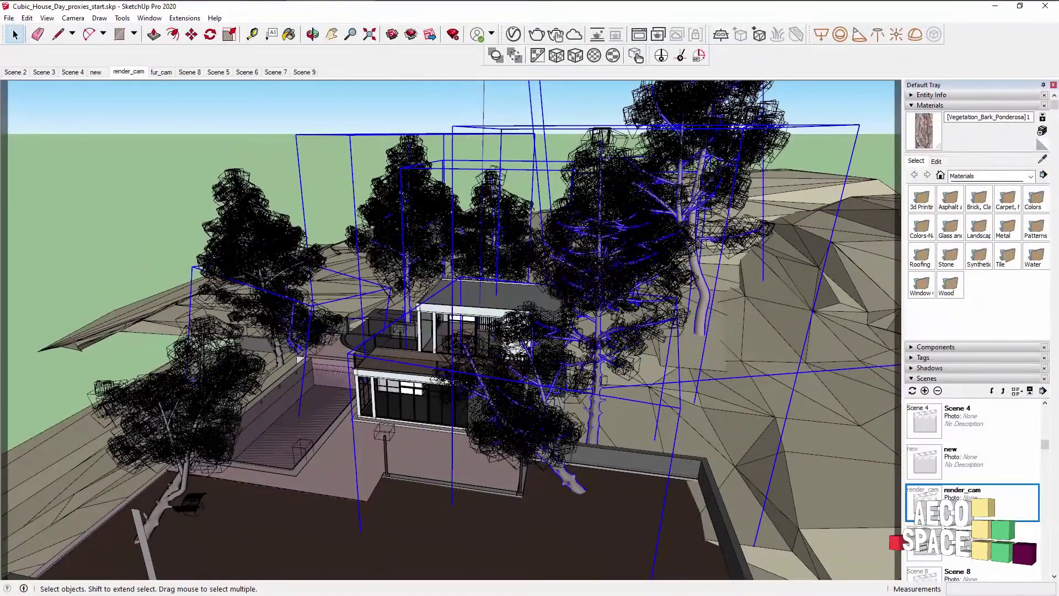
left_click(530, 444)
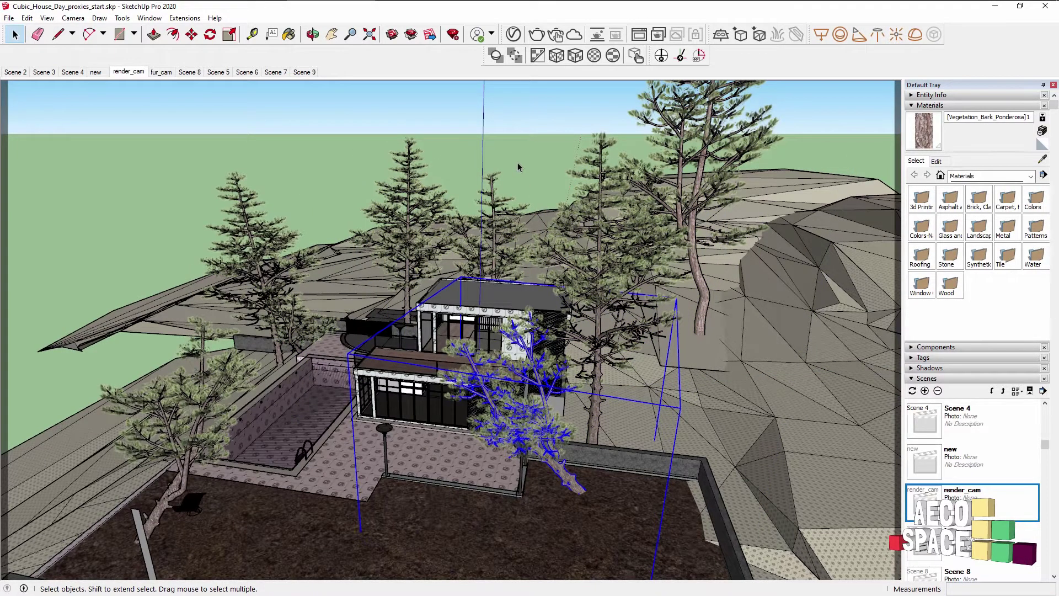
- Set the V-Ray proxy export file path to Assets\New_proxies
left_click(734, 40)
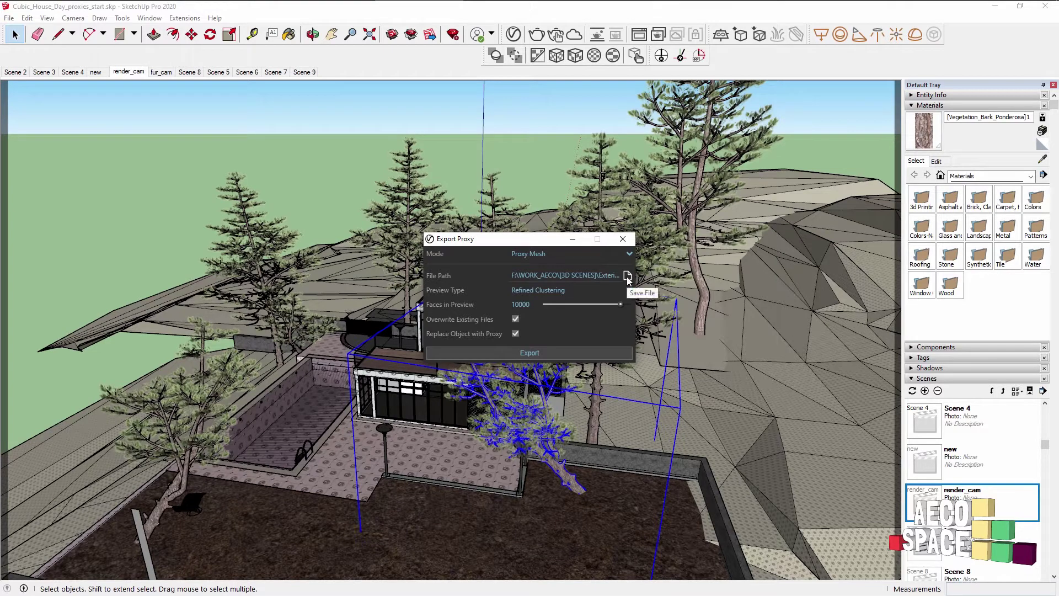
left_click(627, 277)
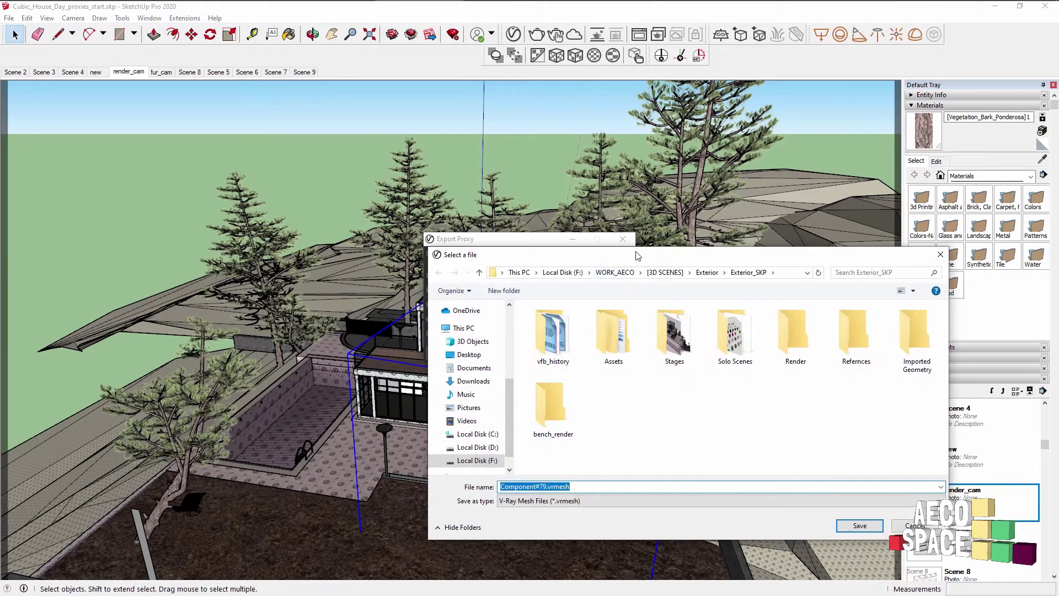
left_click_drag(639, 260, 408, 183)
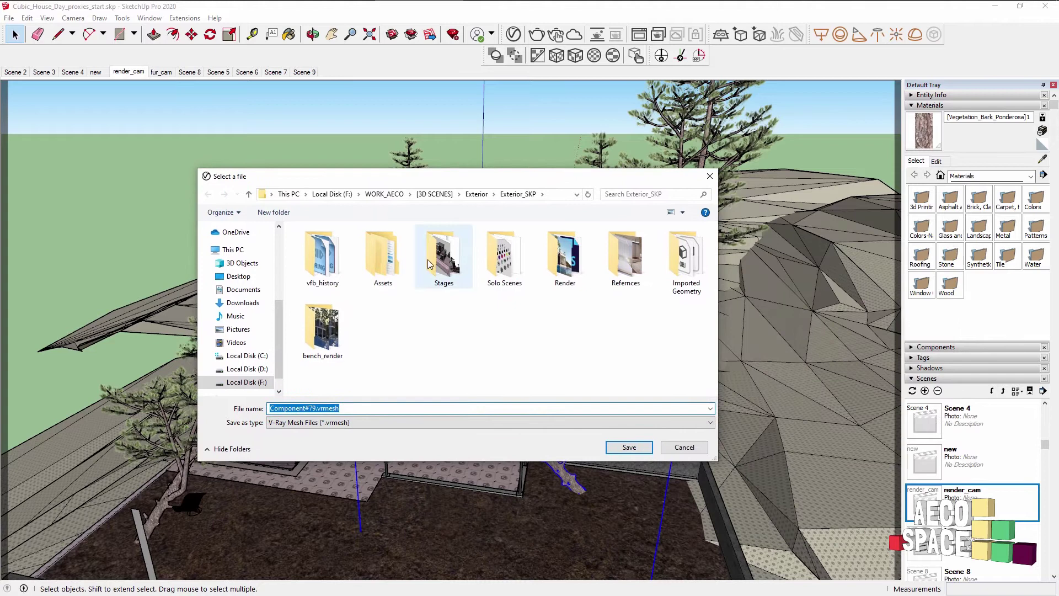
double_click(382, 269)
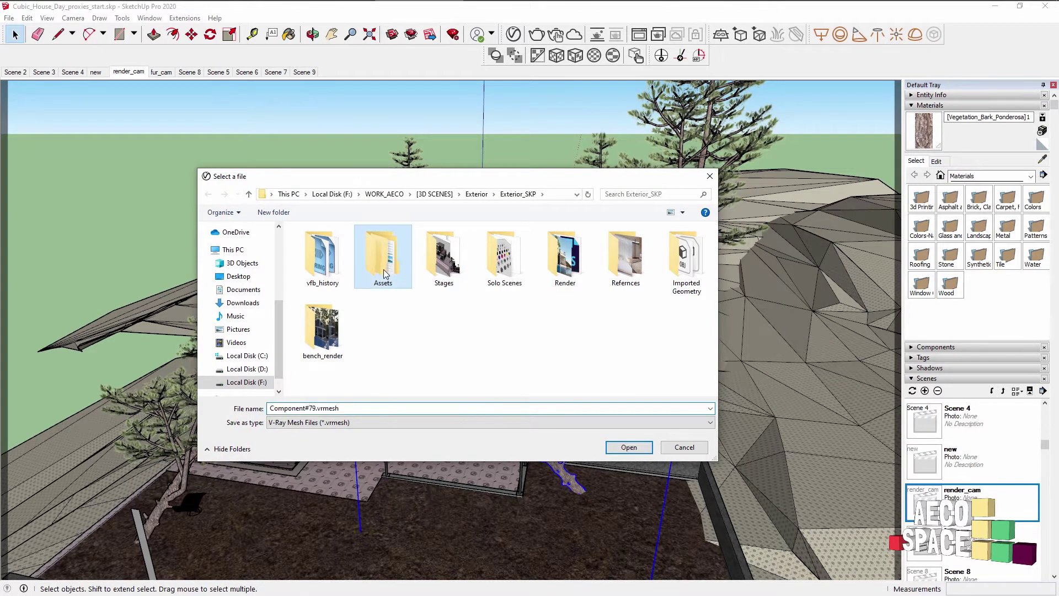
double_click(378, 300)
double_click(384, 409)
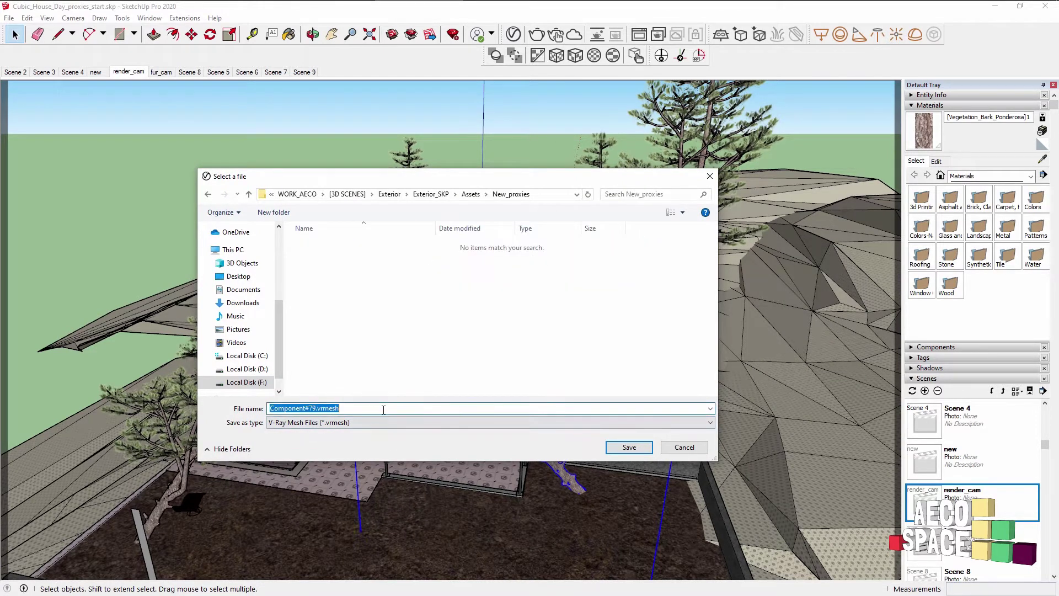
type("Tree_01")
left_click(631, 448)
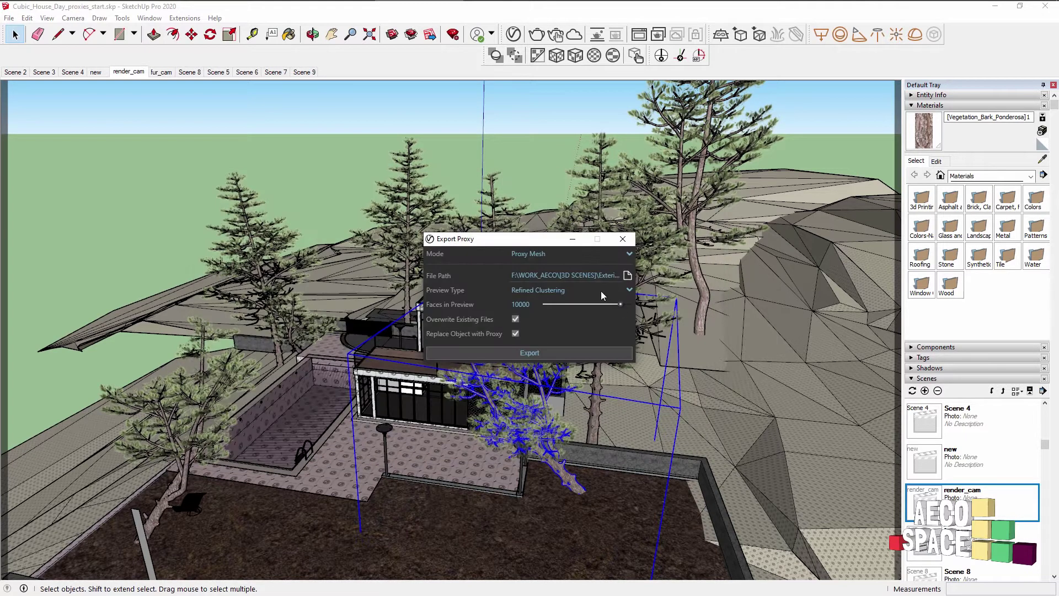
- Use Refined Clustering preview with 4000 faces and export the tree as a proxy
left_click(536, 293)
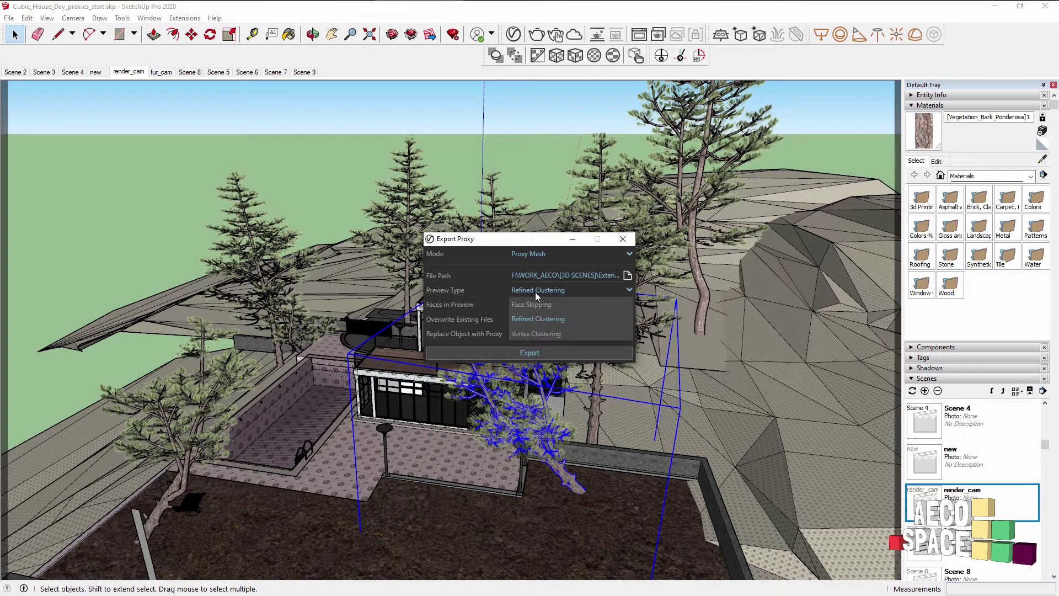
left_click(547, 318)
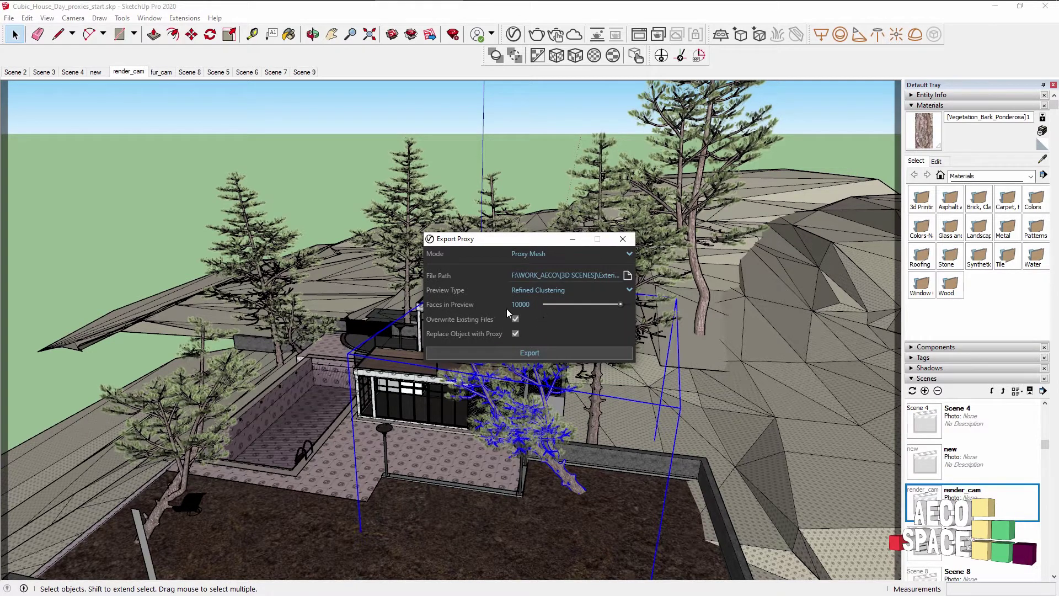
mouse_move(532, 305)
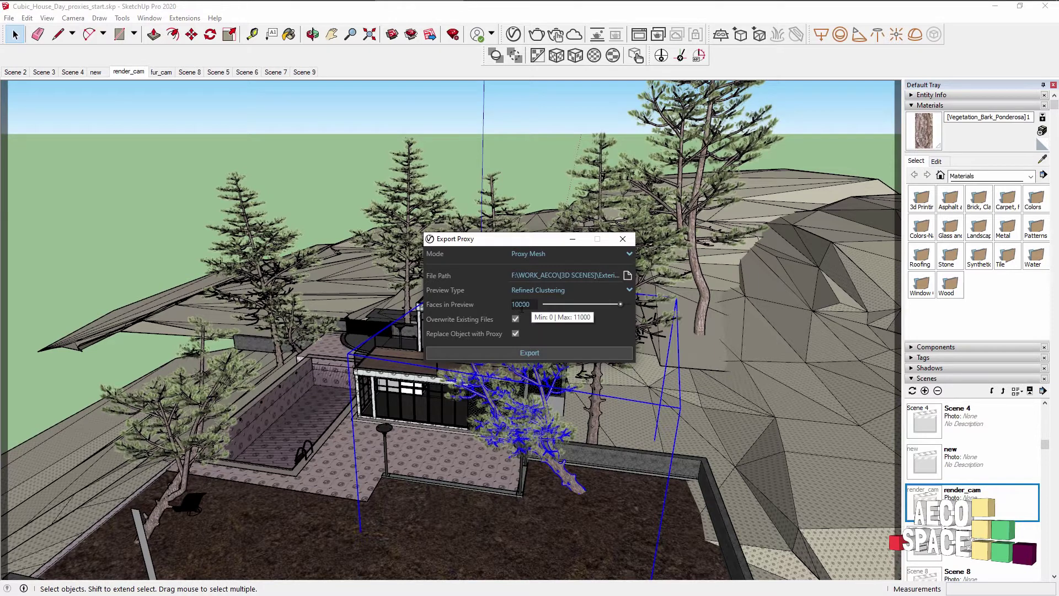
left_click_drag(520, 305, 510, 311)
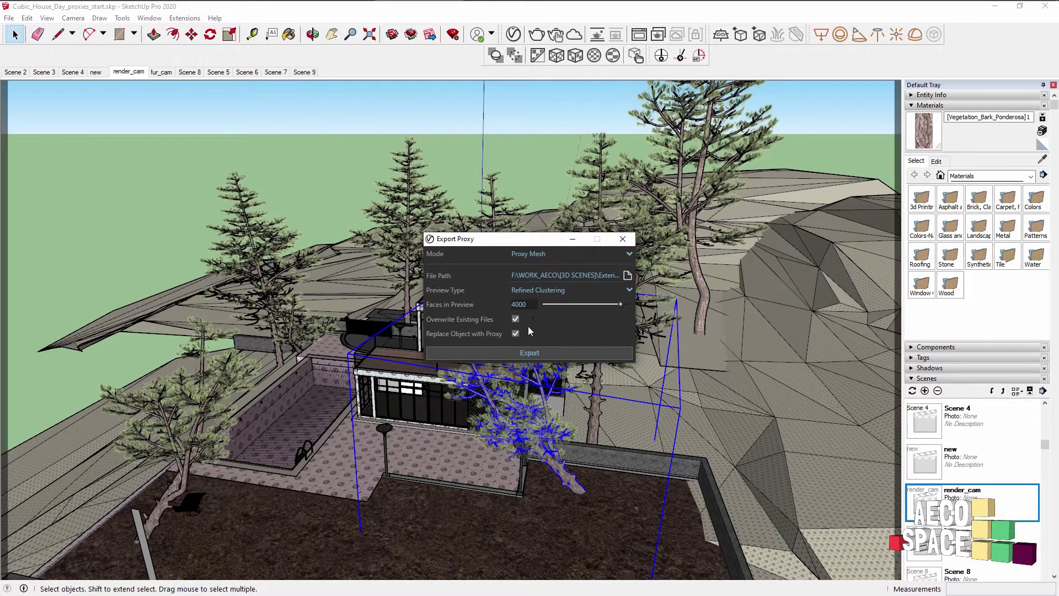
left_click(540, 353)
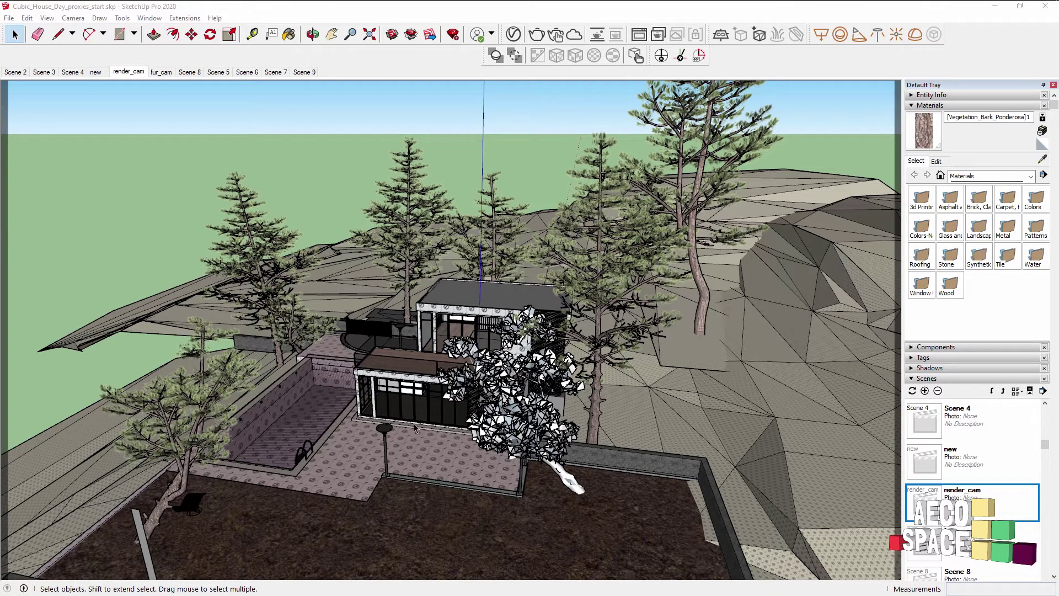
- Select the pine beside the house and export it as a proxy with the same settings
mouse_move(415, 427)
middle_mouse_down()
mouse_move(586, 402)
mouse_move(414, 408)
middle_mouse_up()
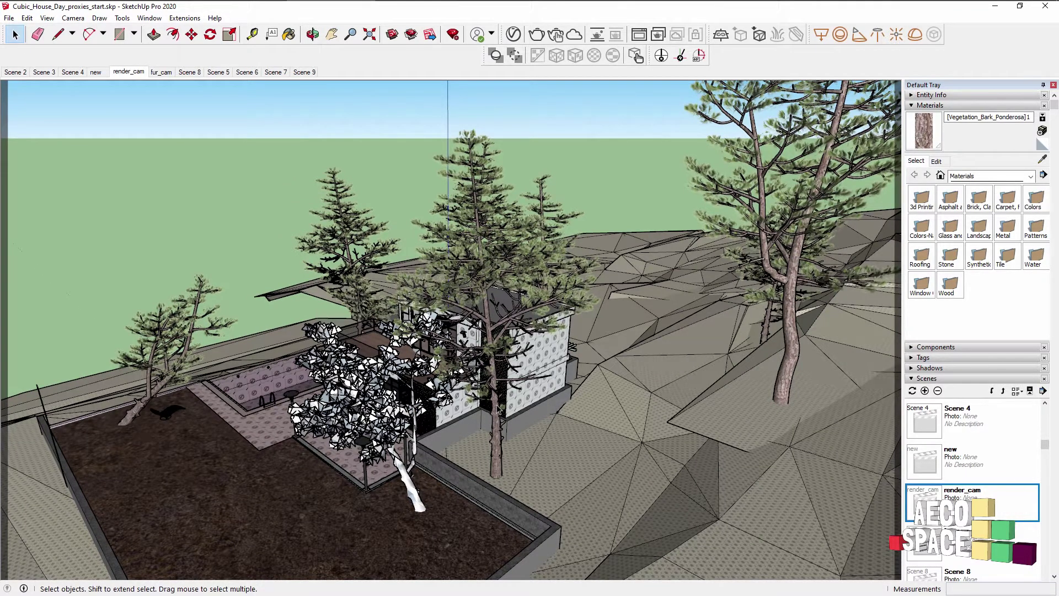
left_click(498, 409)
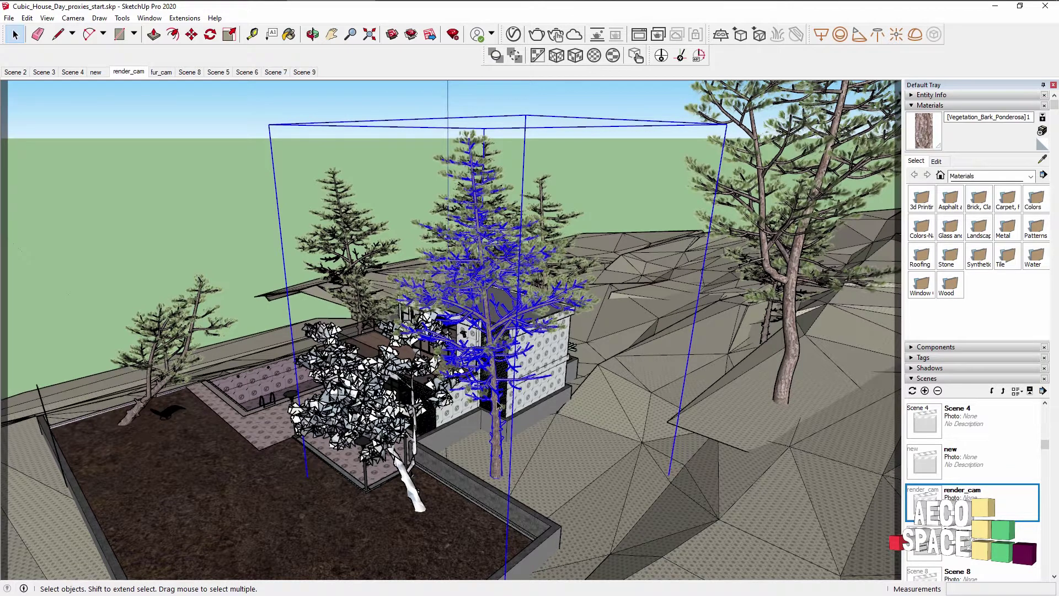
left_click(740, 35)
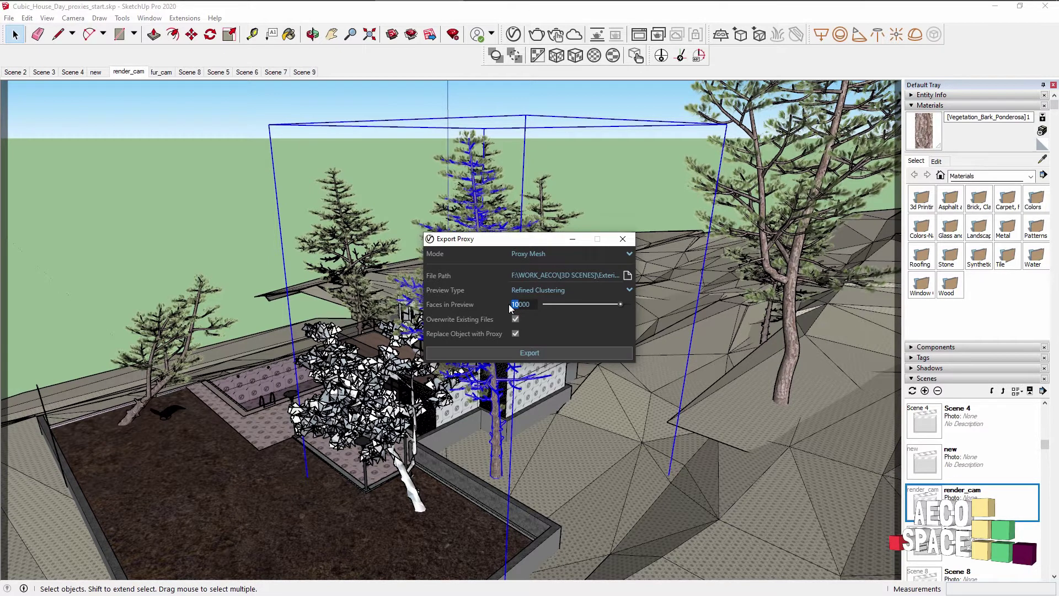
left_click(531, 351)
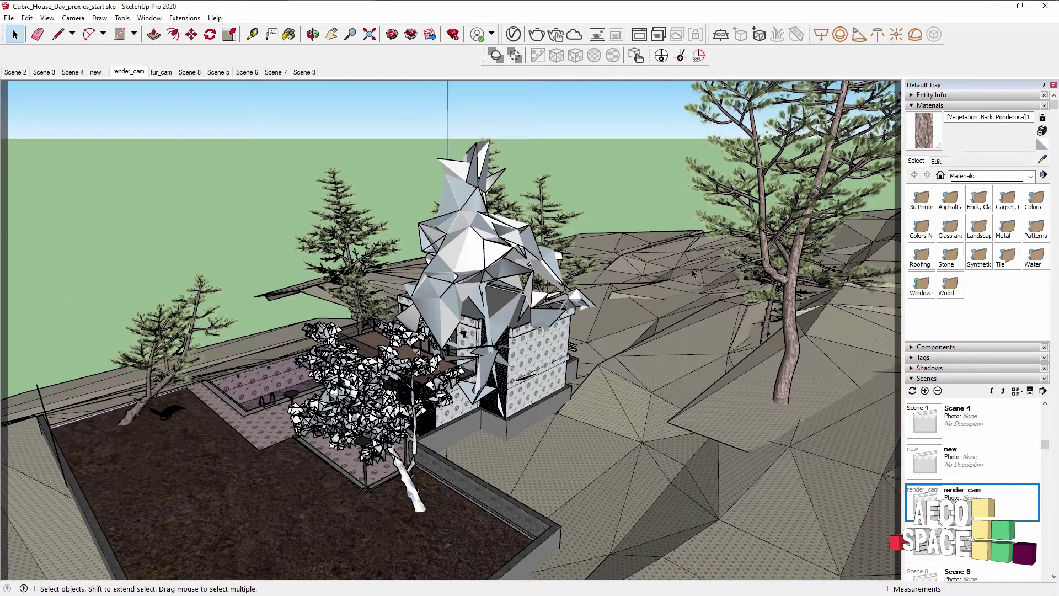
scroll(648, 294, "up", 3)
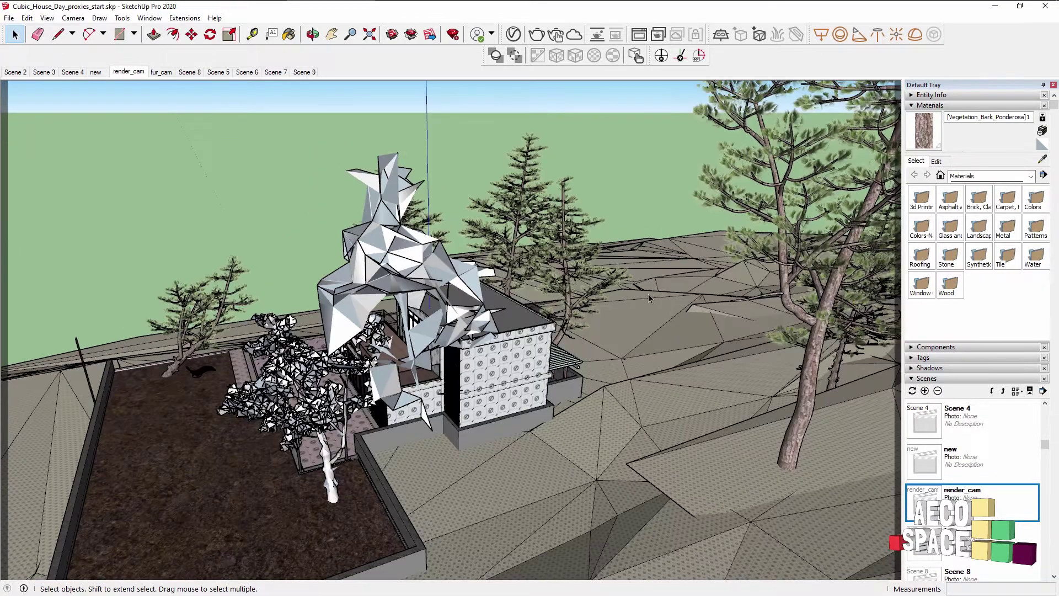
- Replace the right pine with a rotated copy of the faceted proxy tree and export it
left_click(803, 425)
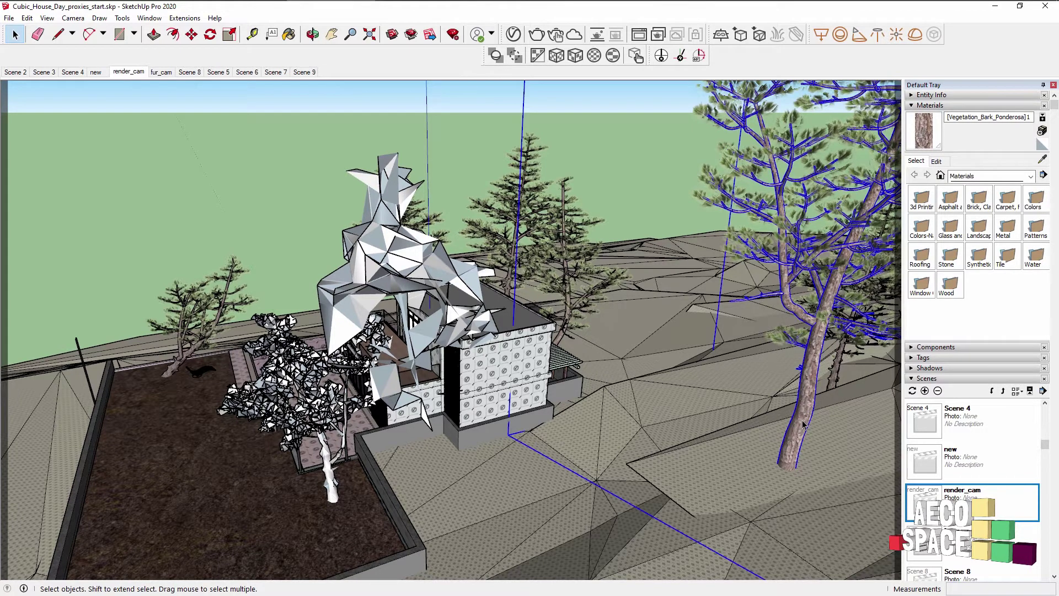
key("Delete")
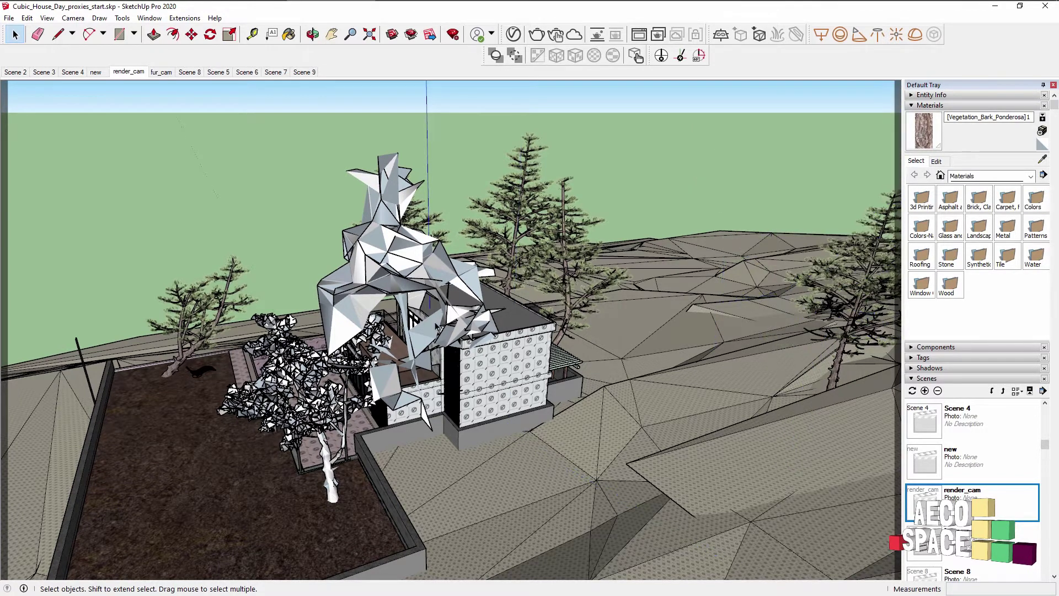
left_click(436, 328)
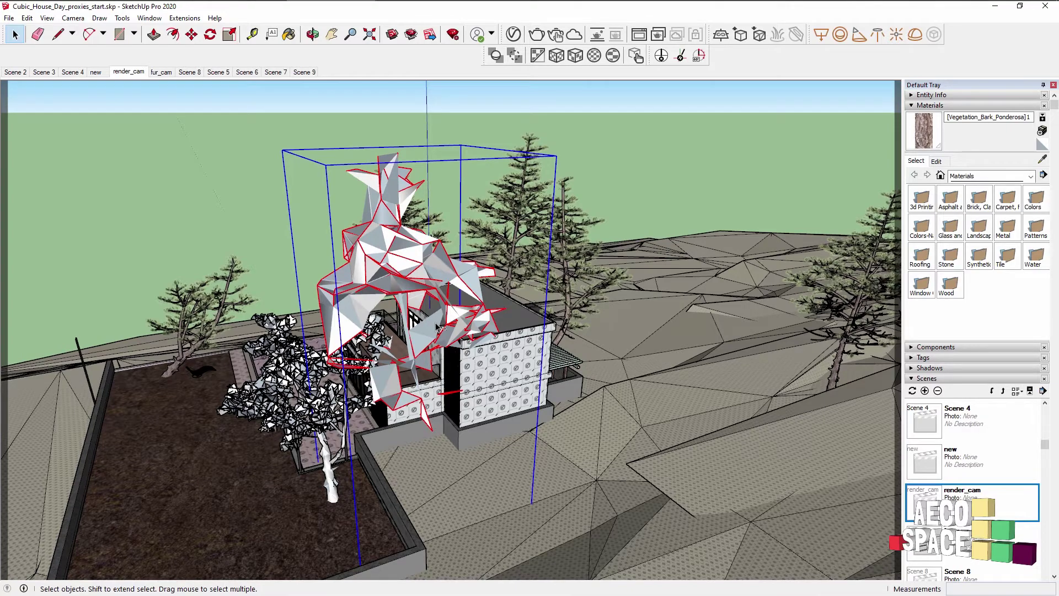
key("m")
left_click(436, 328)
key("ctrl")
left_click(669, 285)
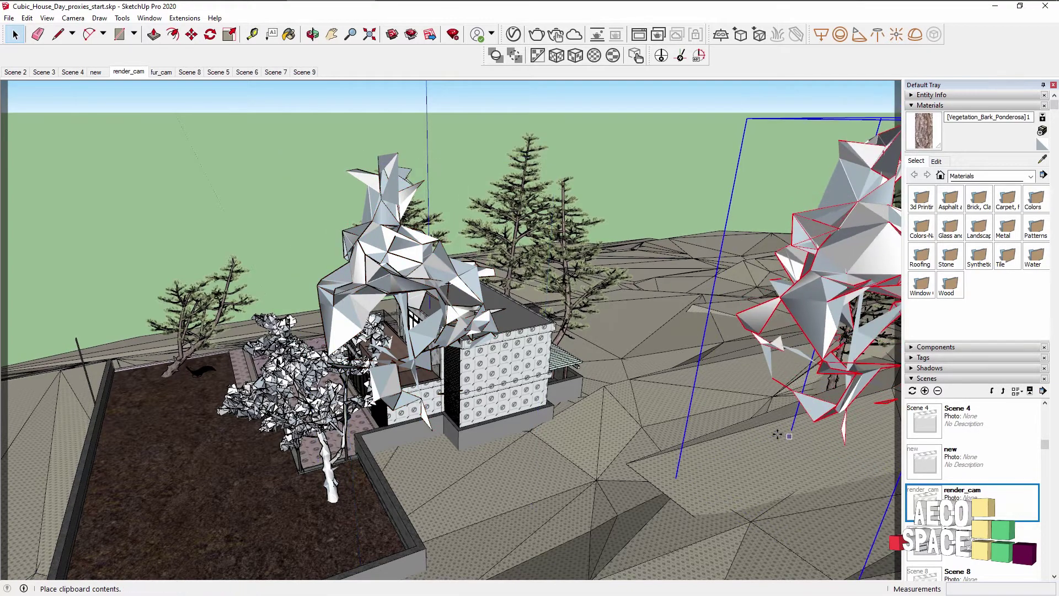
middle_click_drag(604, 298, 138, 380)
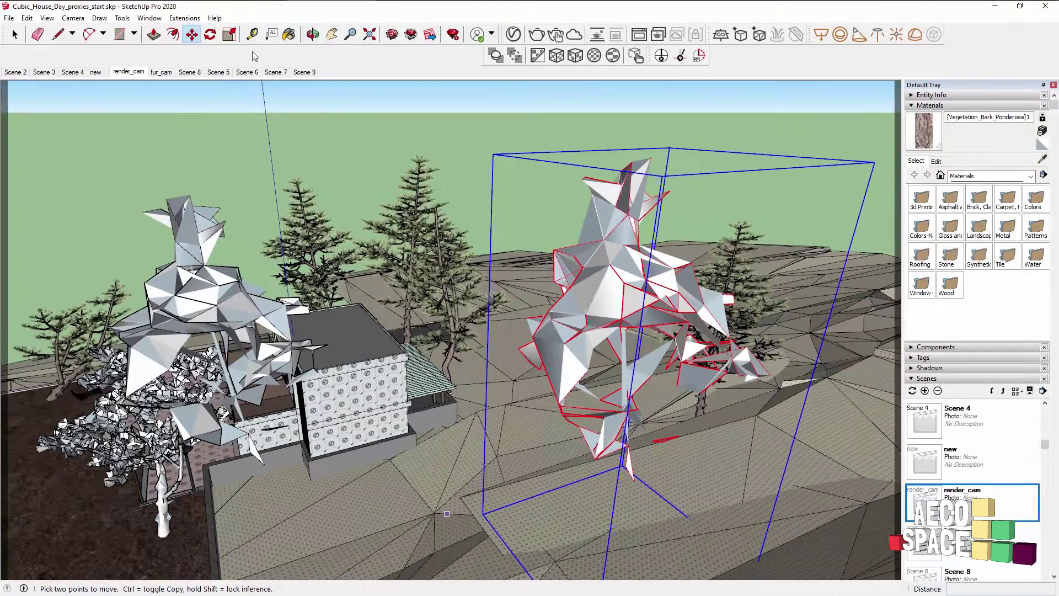
left_click(211, 35)
left_click_drag(600, 508, 572, 483)
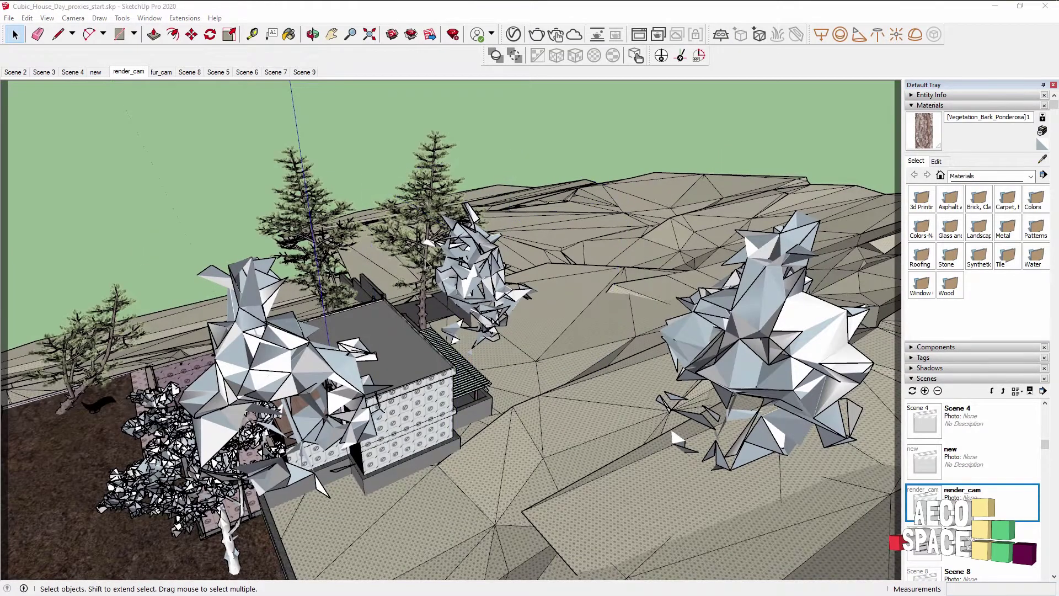
right_click(418, 362)
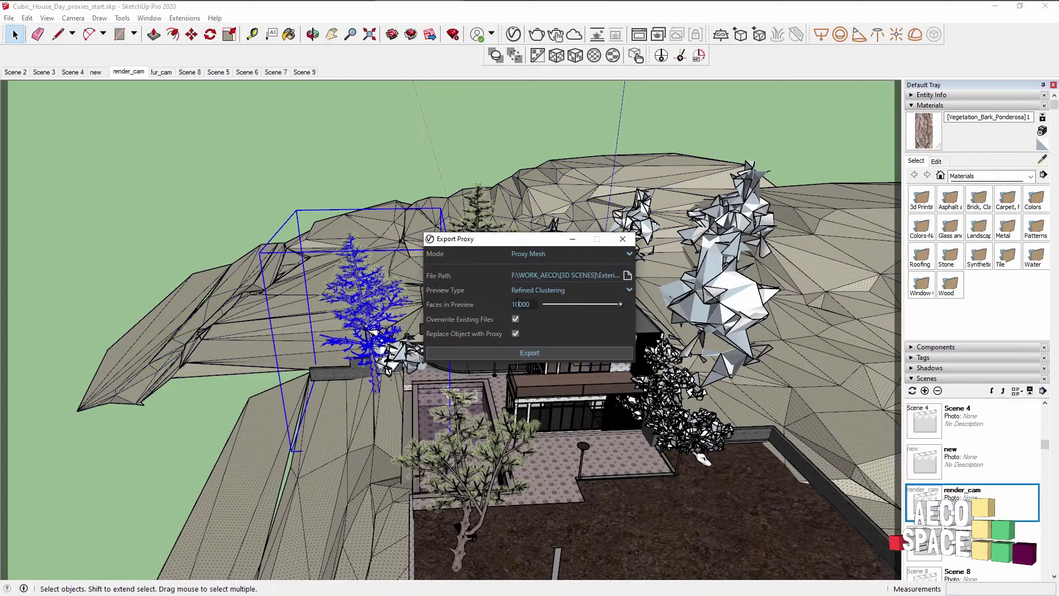
left_click(555, 351)
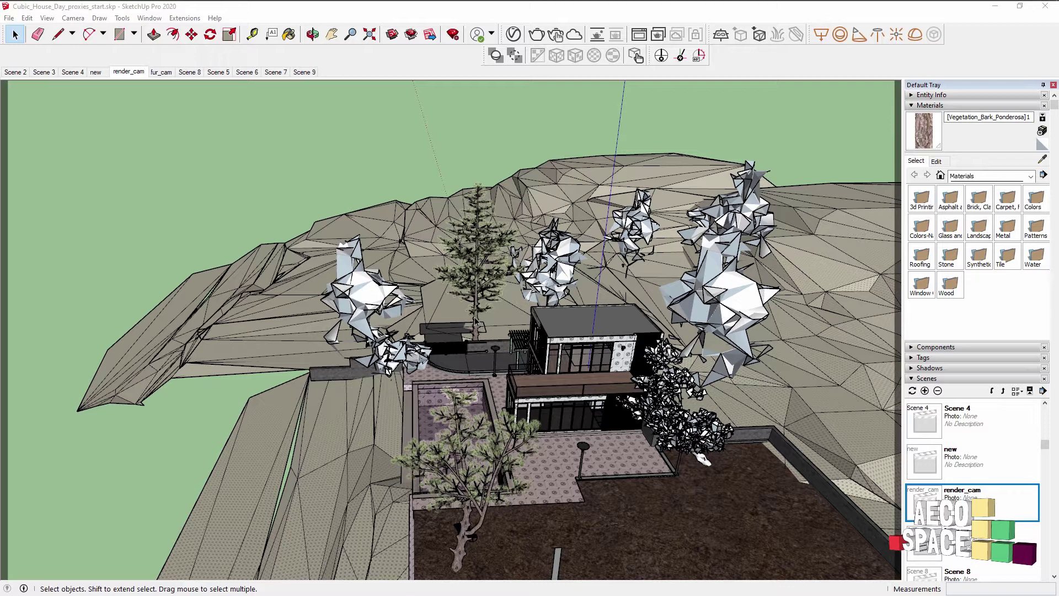
- Replace the upper pine with a rotated copy of the white proxy tree
left_click(495, 291)
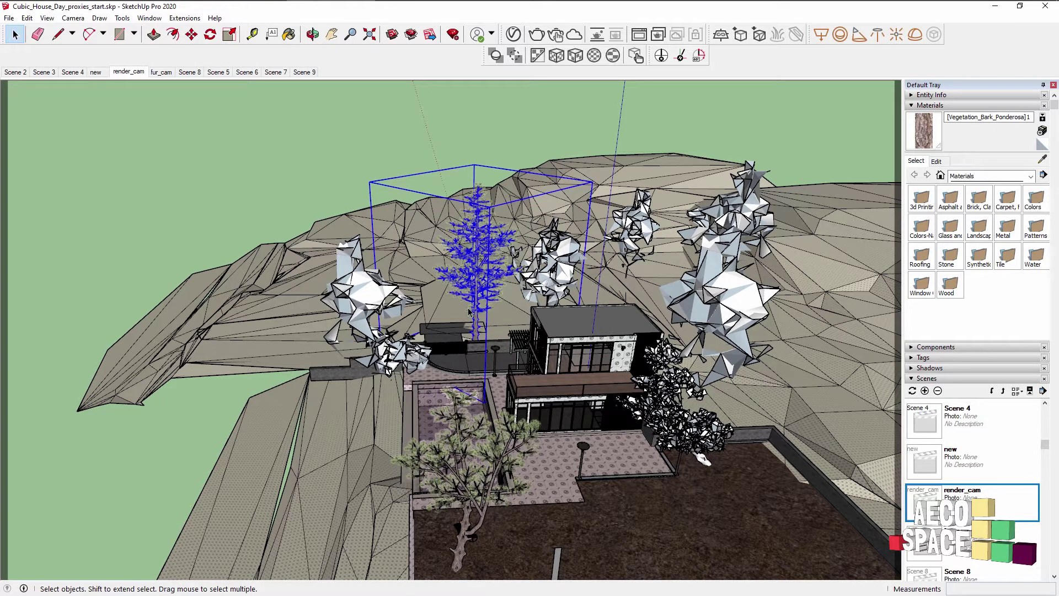
key("Delete")
left_click(372, 304)
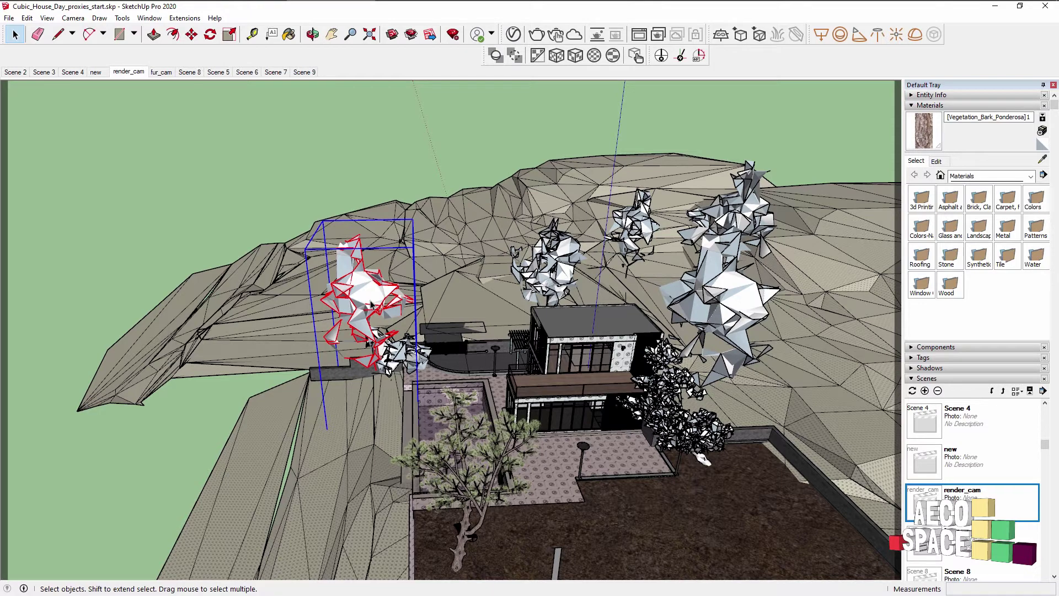
key("m")
left_click_drag(371, 304, 489, 256, "ctrl")
key("q")
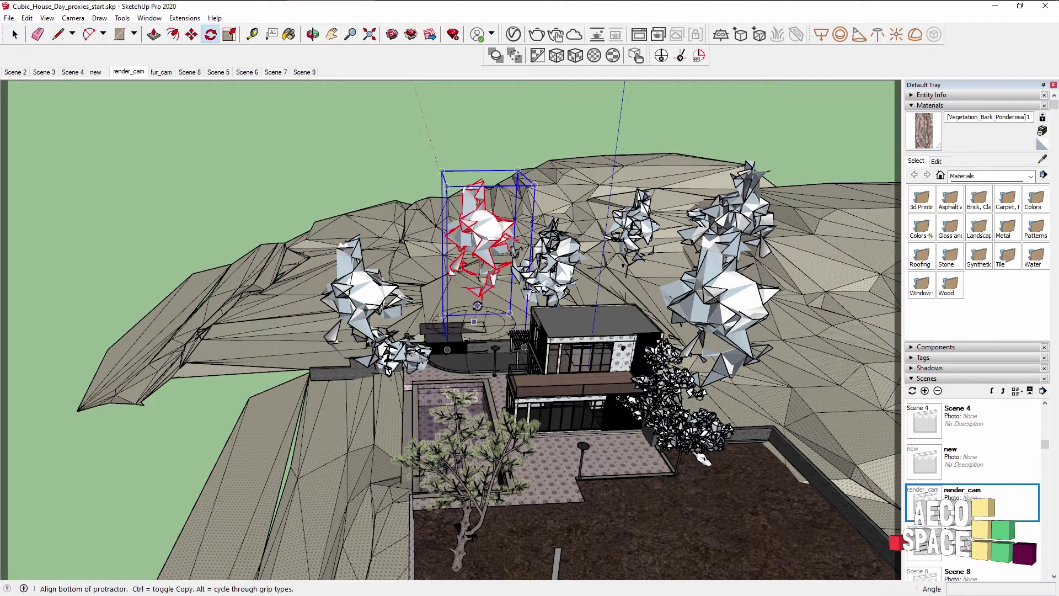
left_click(477, 305)
key("space")
- Export the lower pine as a V-Ray proxy mesh
left_click(469, 469)
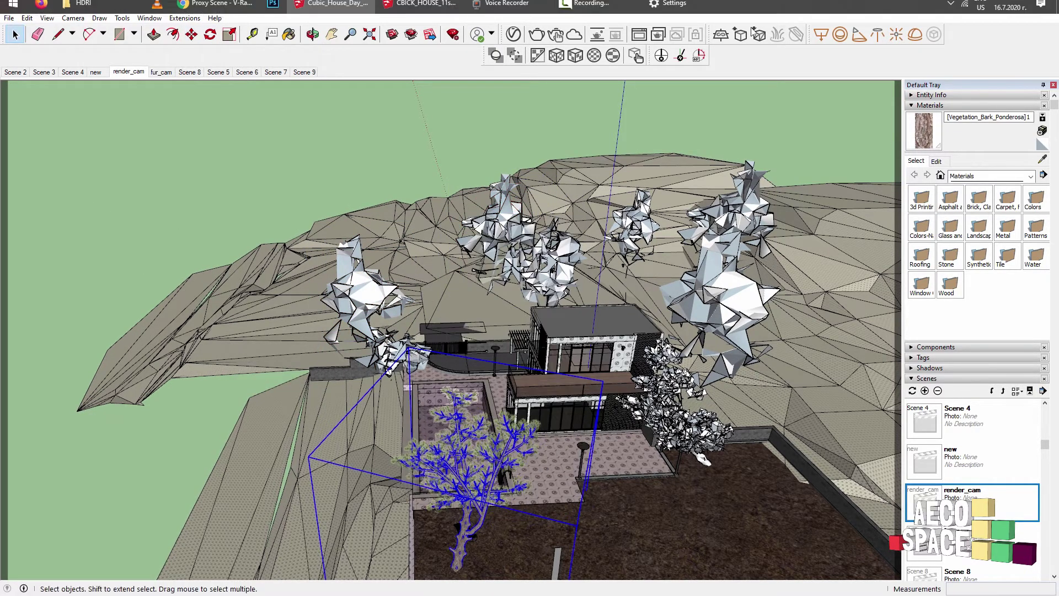
left_click(758, 34)
left_click(530, 353)
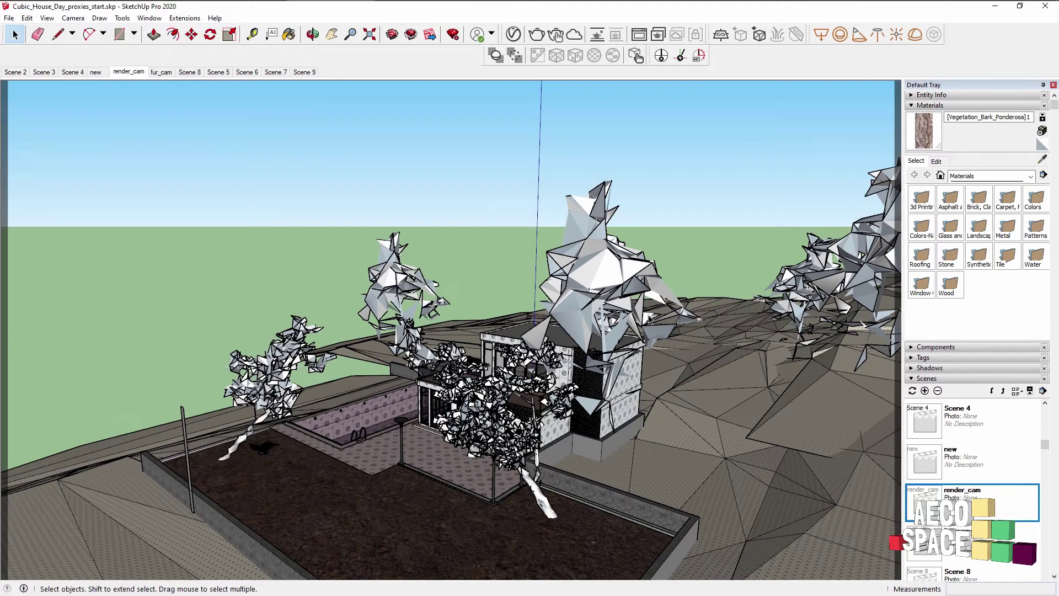
- Frame the cabin and trees, run an interactive V-Ray render, then stop it
middle_click_drag(650, 319, 555, 355)
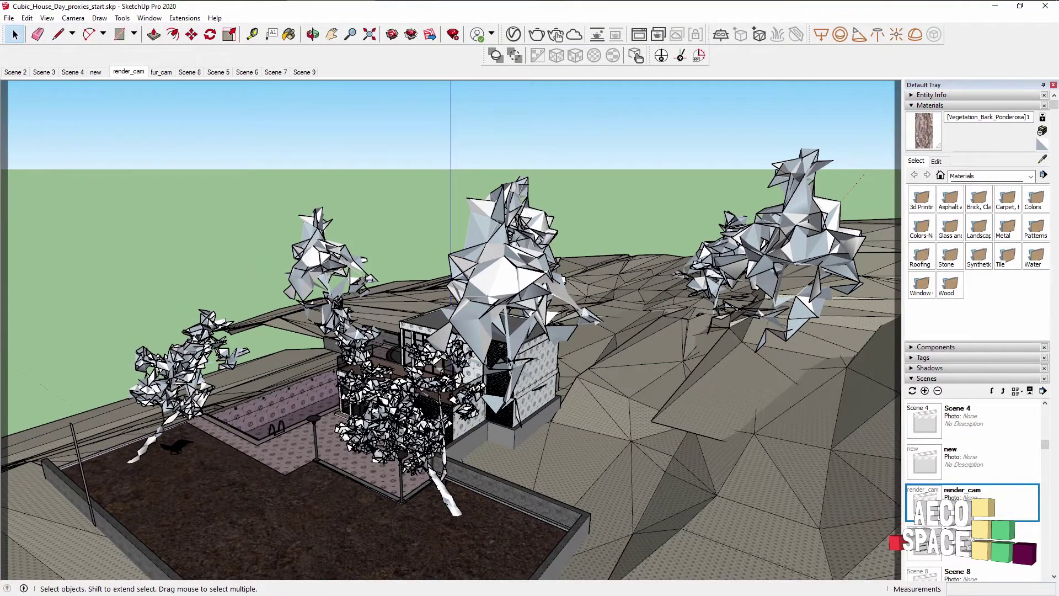
middle_click_drag(534, 251, 436, 188)
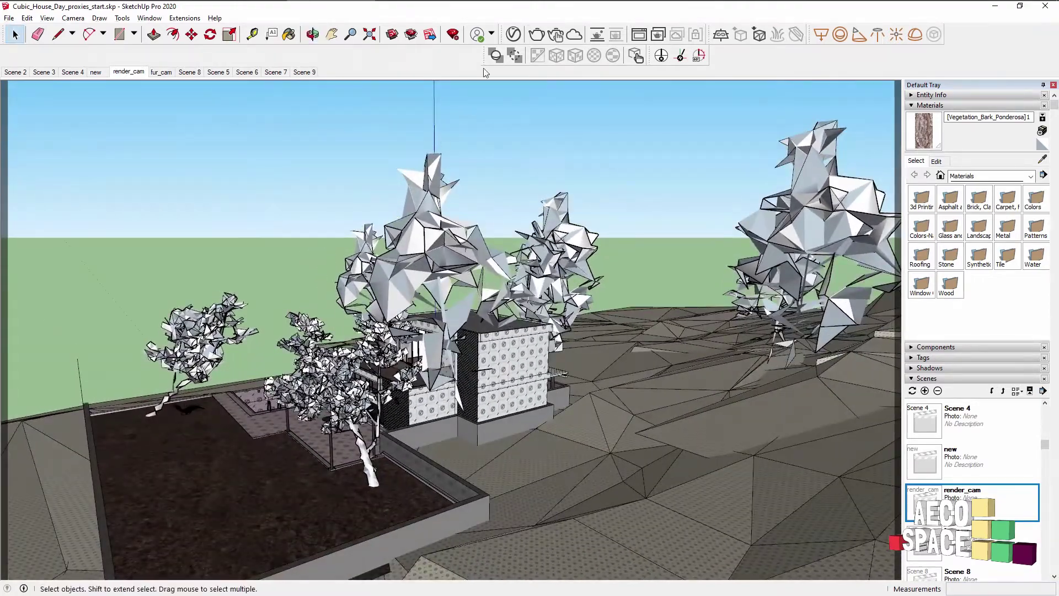
left_click(557, 36)
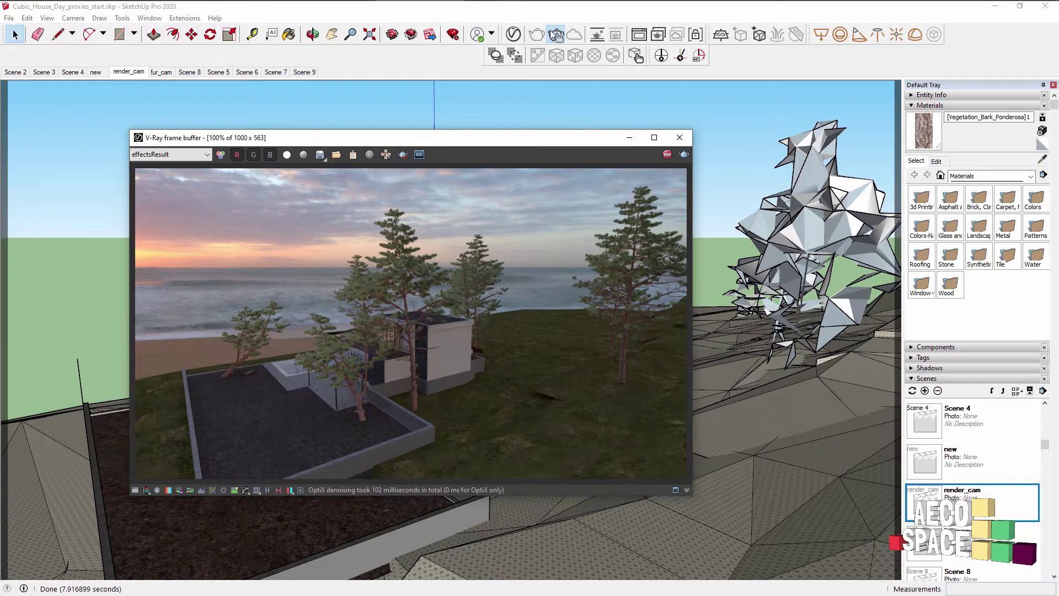
left_click(667, 155)
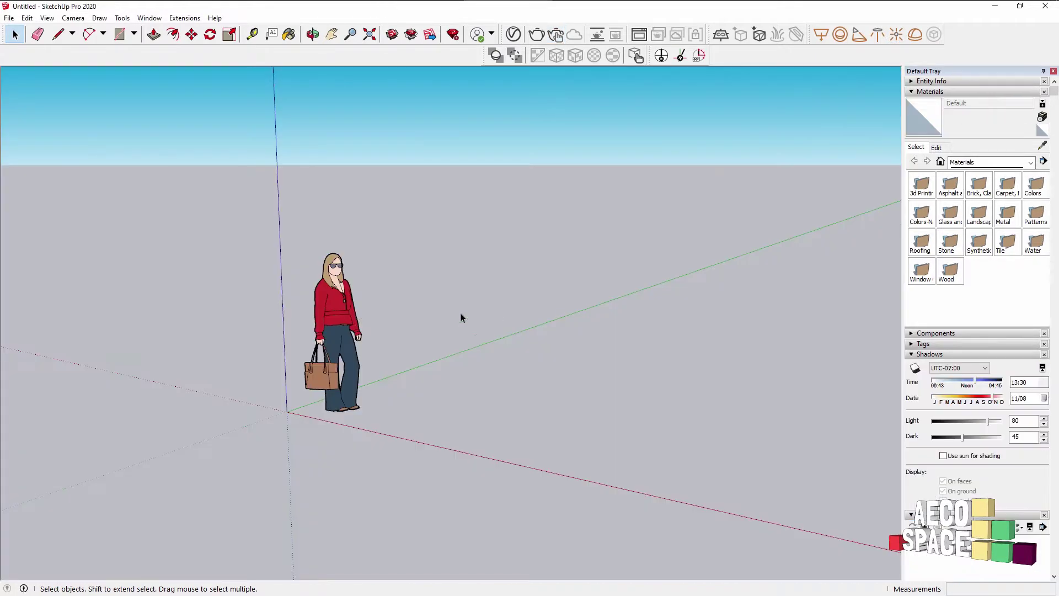
- Delete the default person and import the tree proxy from Assets\New_proxies at the origin
left_click(361, 296)
key("Delete")
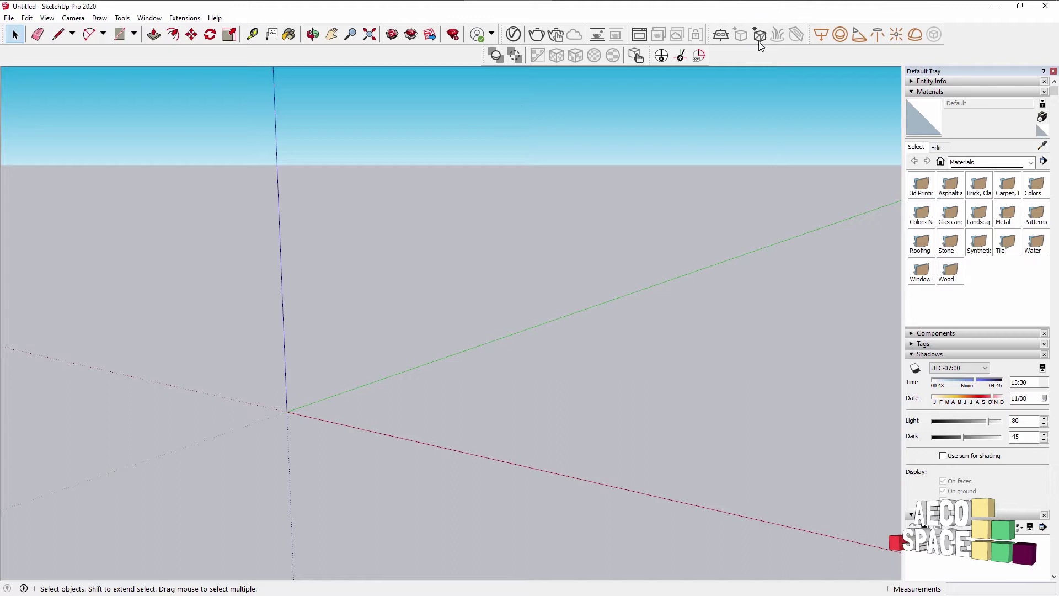
left_click(741, 38)
left_click_drag(301, 40, 402, 89)
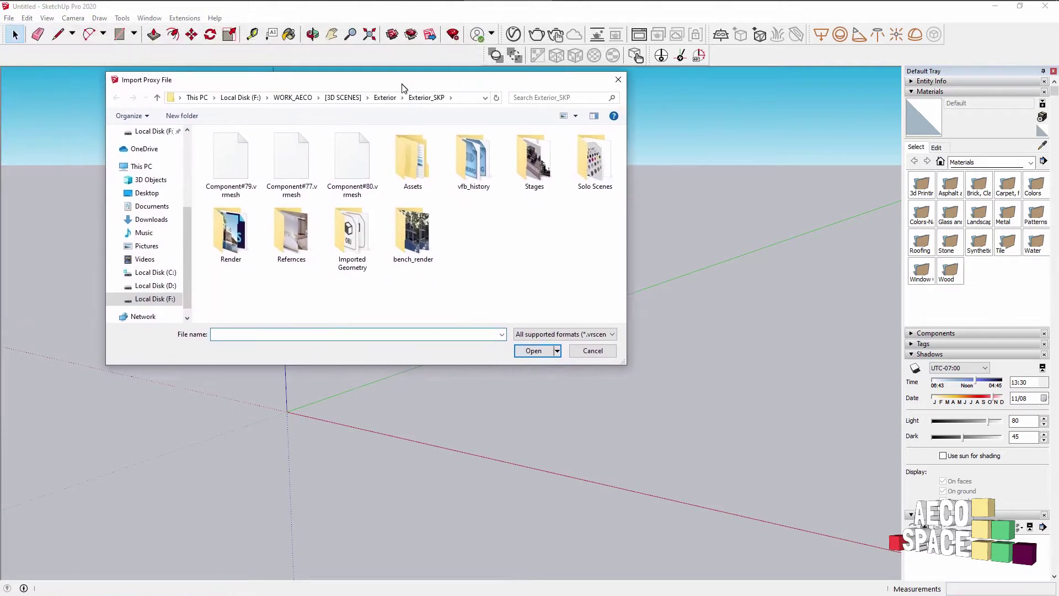
double_click(413, 160)
double_click(233, 172)
left_click(533, 351)
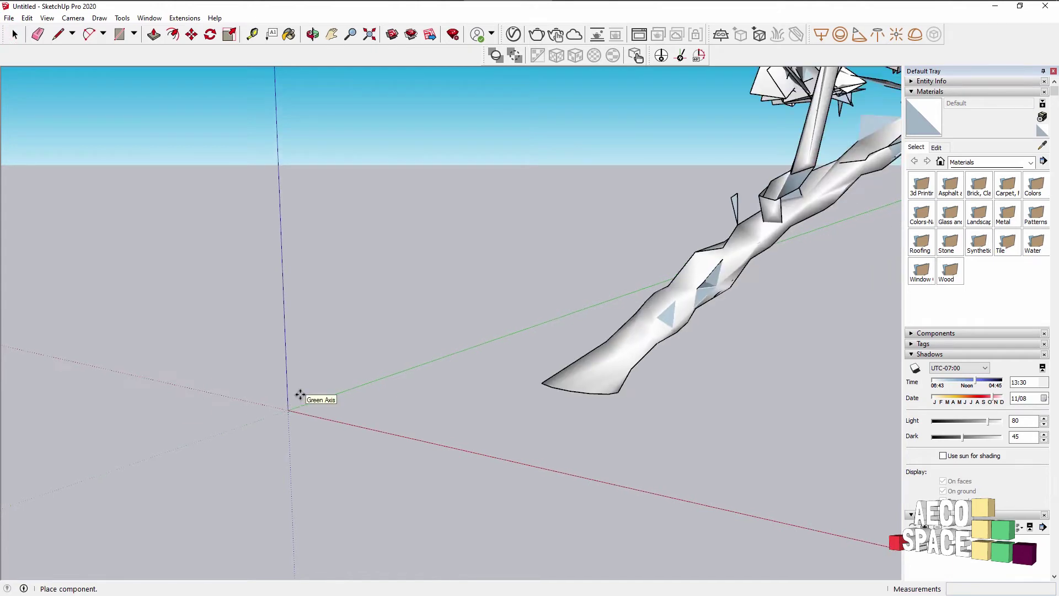
left_click(289, 409)
scroll(300, 393, "down", 5)
key("Escape")
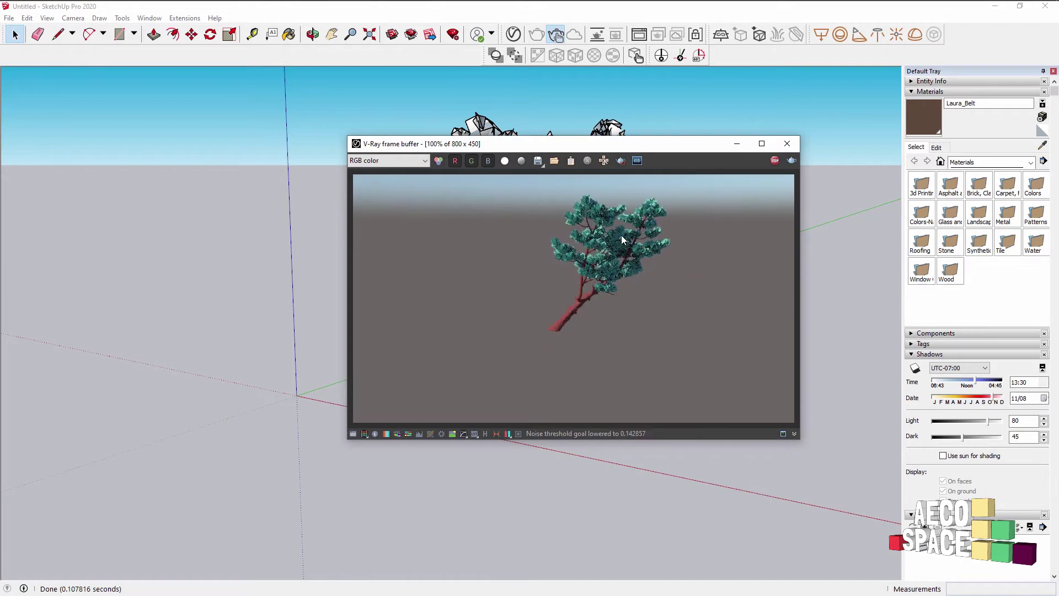
scroll(601, 110, "up", 2)
scroll(596, 127, "up", 2)
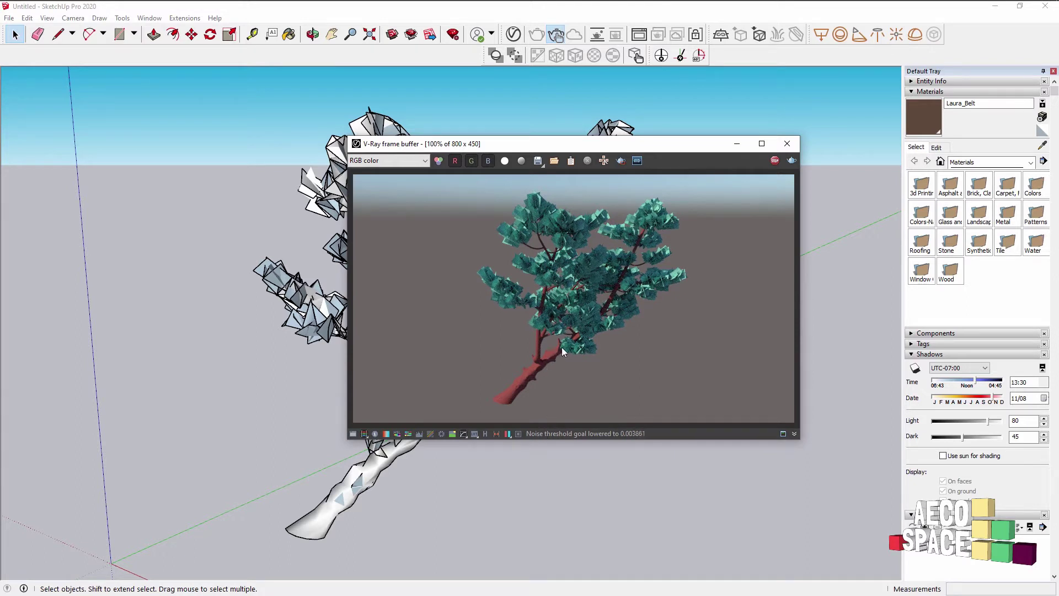
- Stop the preview render and pick the proxy's material in the V-Ray Asset Editor
left_click(775, 160)
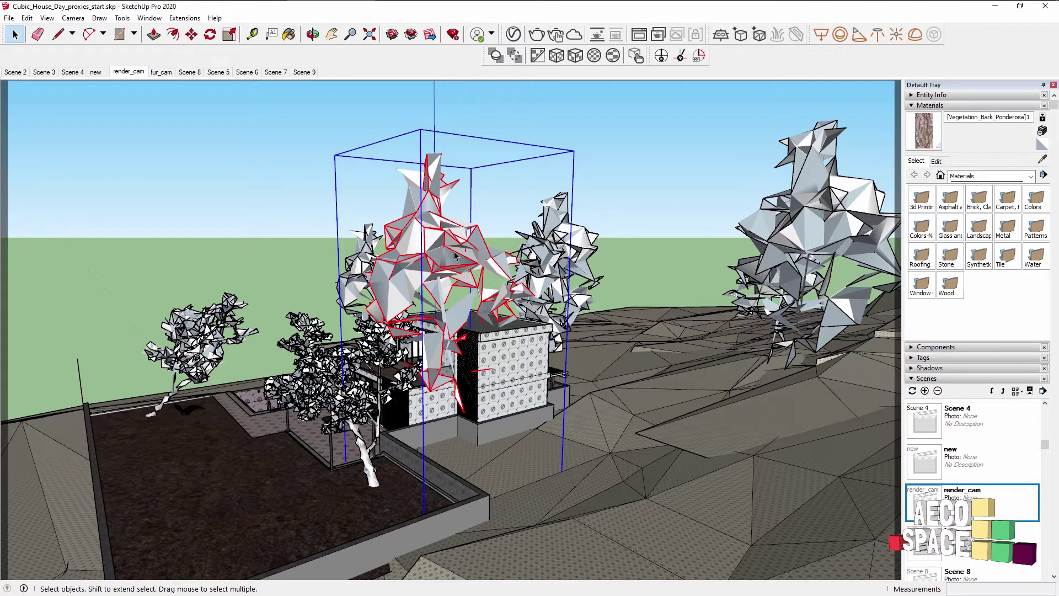
left_click(513, 35)
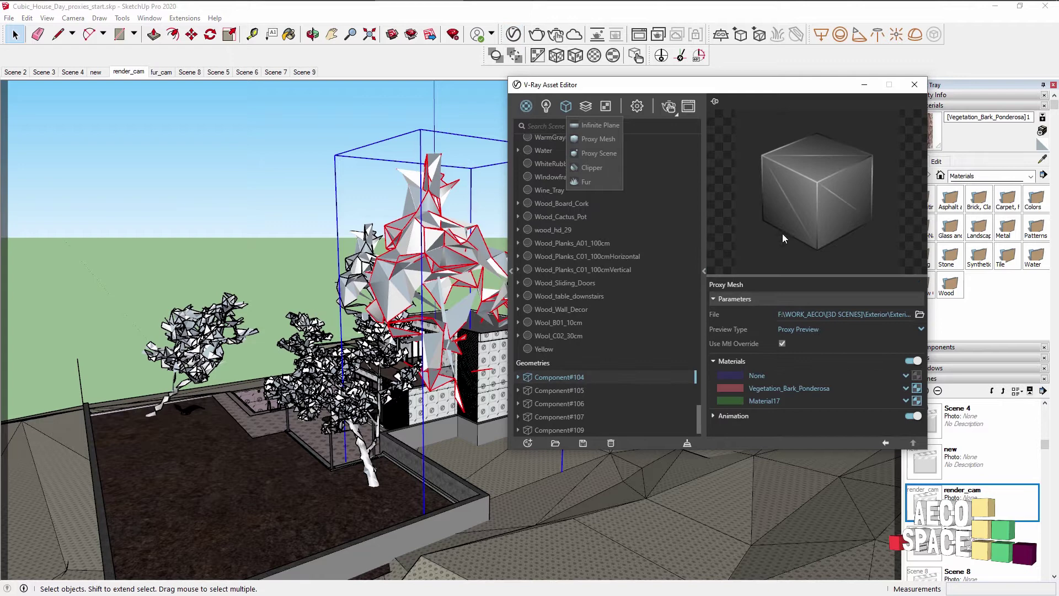
left_click_drag(788, 90, 756, 120)
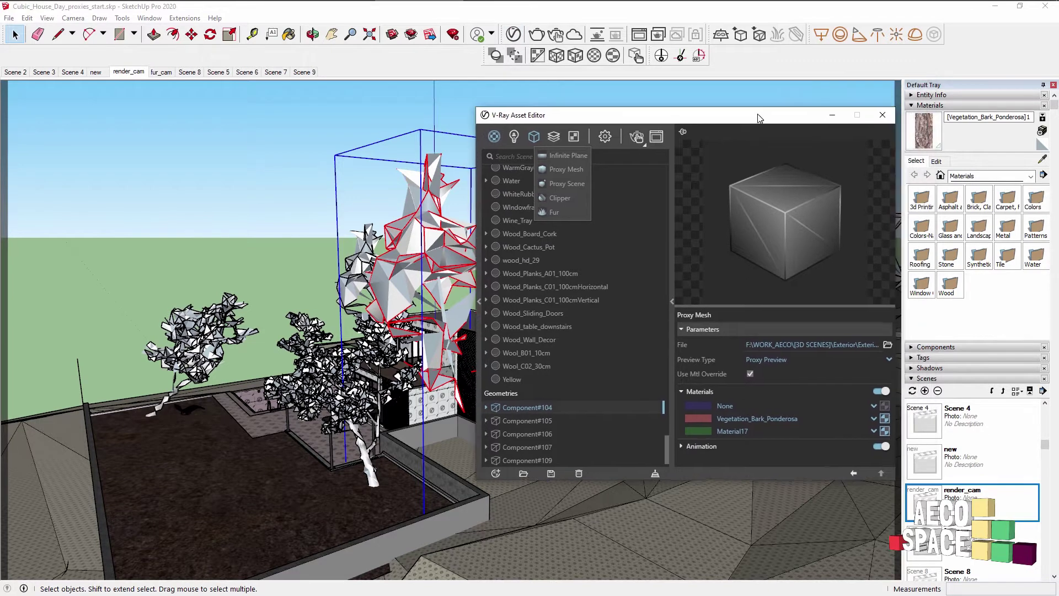
left_click(1042, 160)
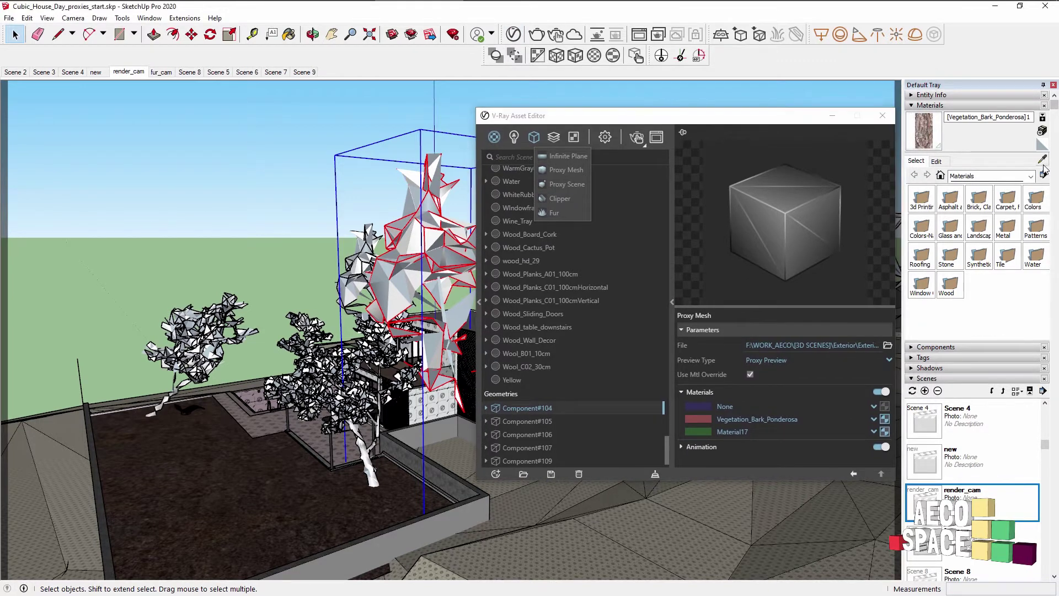
left_click(434, 346)
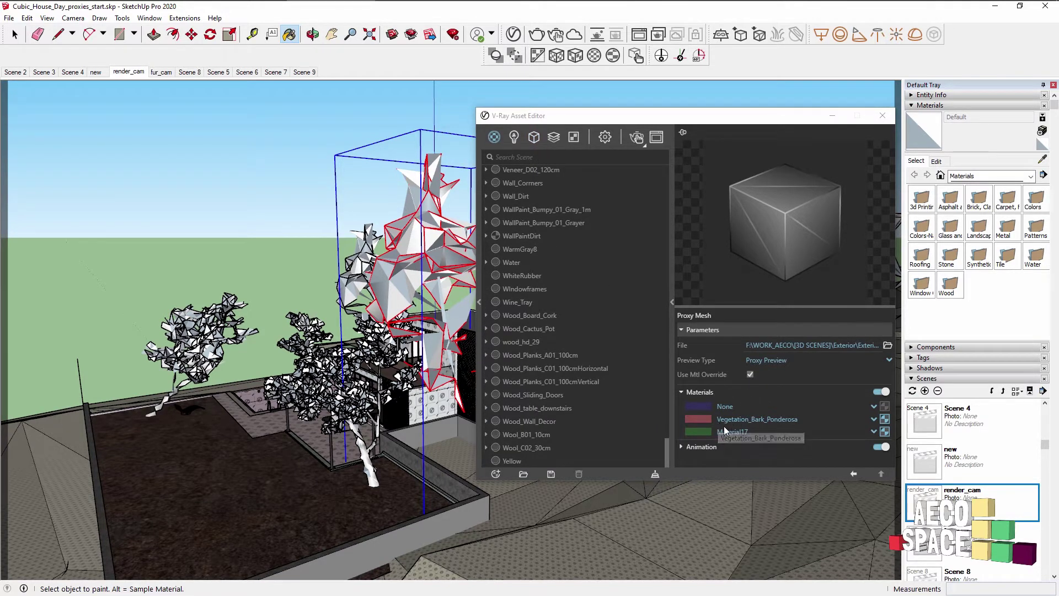
- Save the proxy's materials as tree_02_mtl.vrmat
left_click(551, 474)
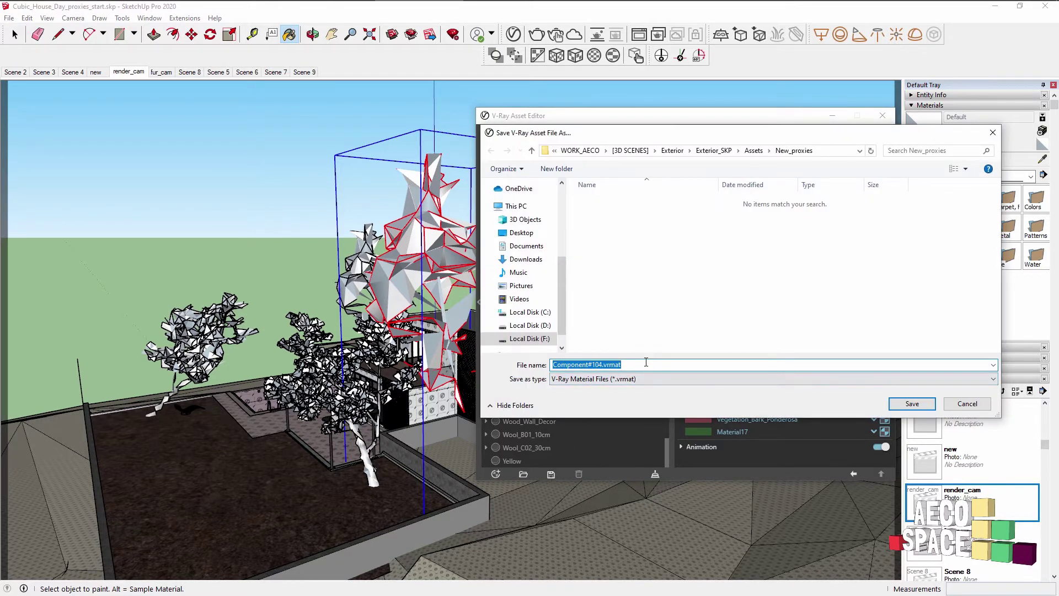
type("tree_02_m")
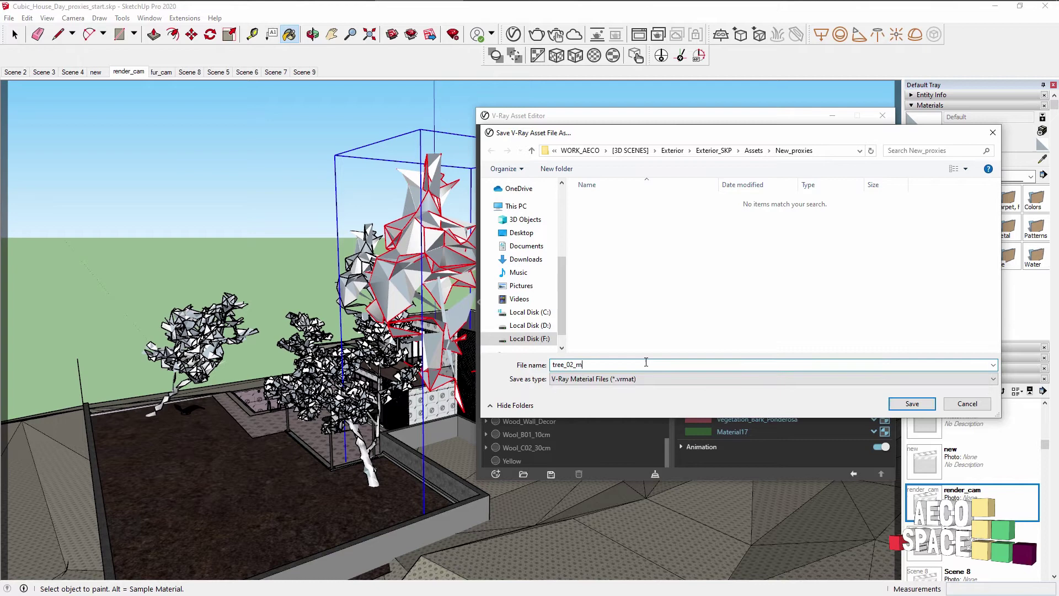
type("tl")
left_click(911, 404)
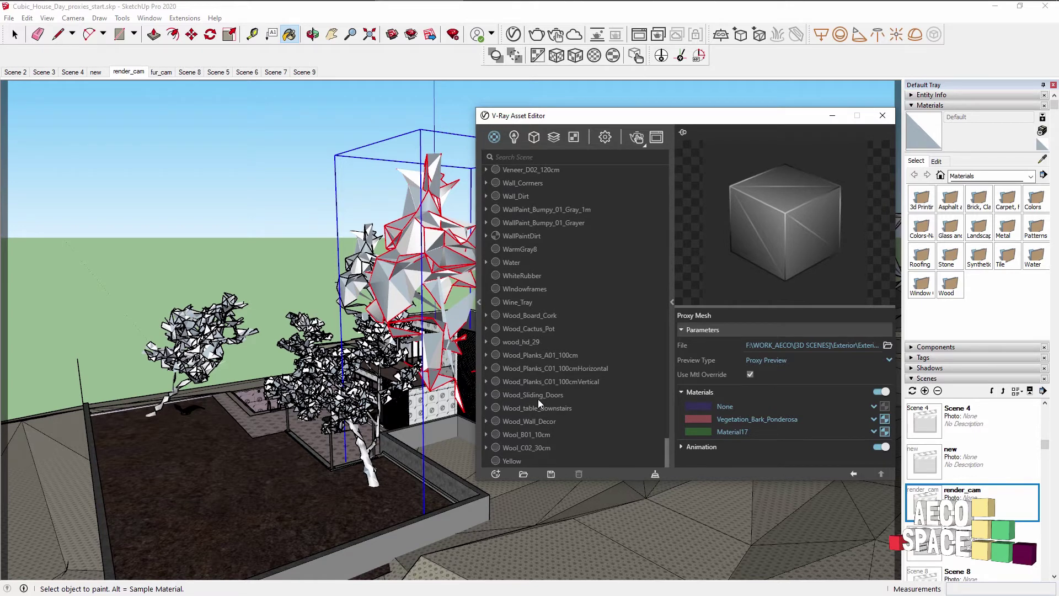
left_click(882, 116)
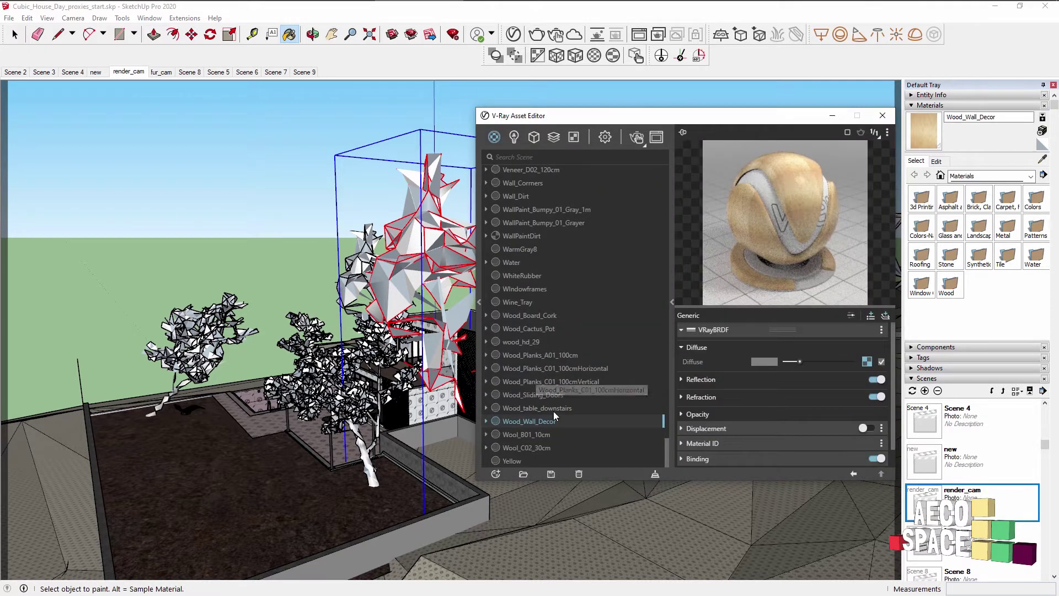
scroll(554, 412, "up", 5)
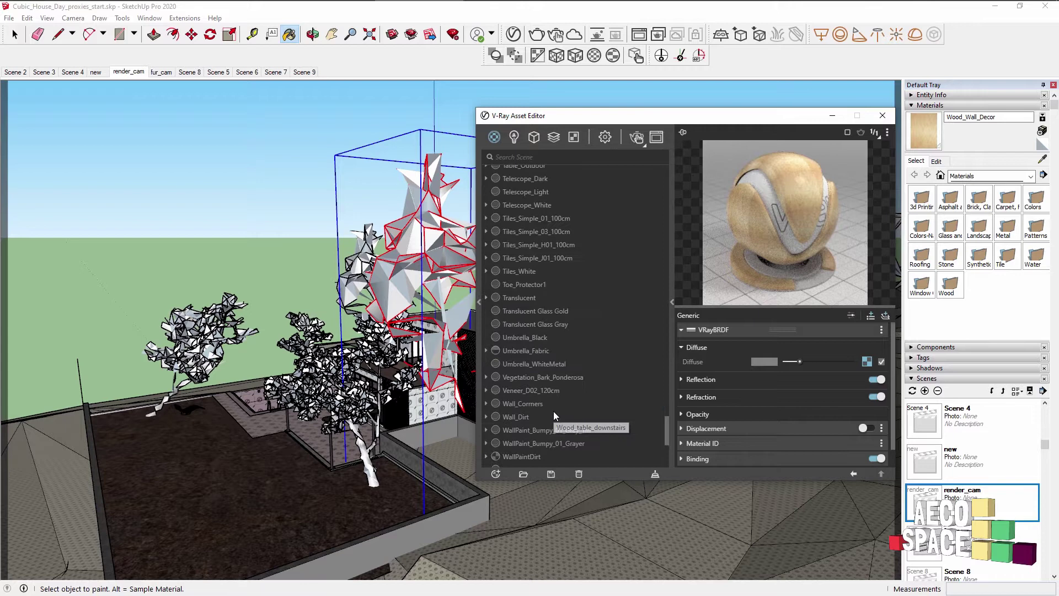
scroll(553, 401, "up", 5)
scroll(553, 394, "down", 5)
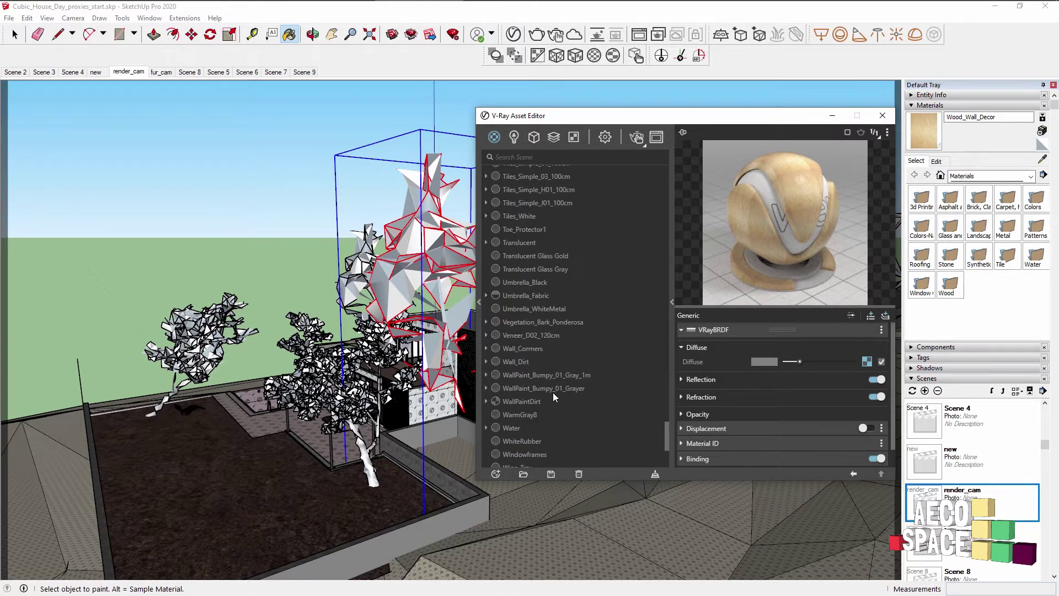
scroll(551, 385, "down", 4)
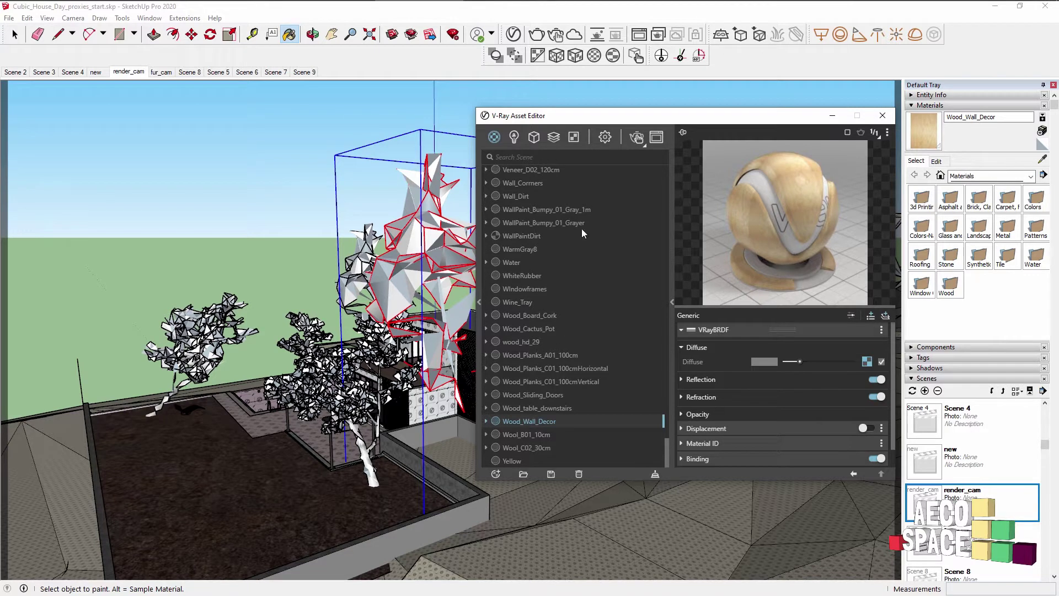
left_click(552, 158)
type("veg")
left_click(543, 200)
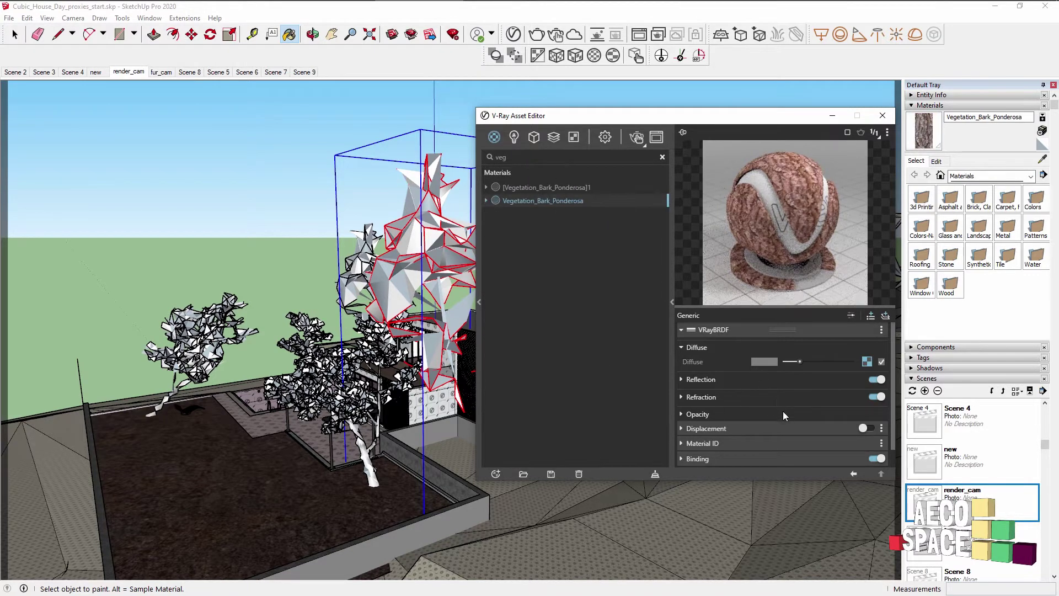
left_click(867, 361)
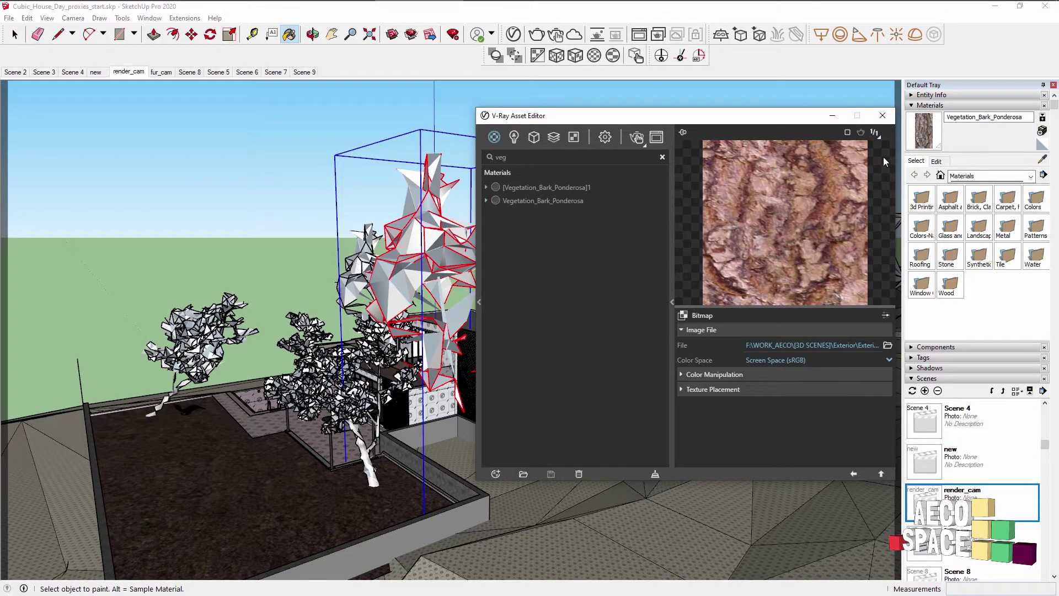
left_click(882, 116)
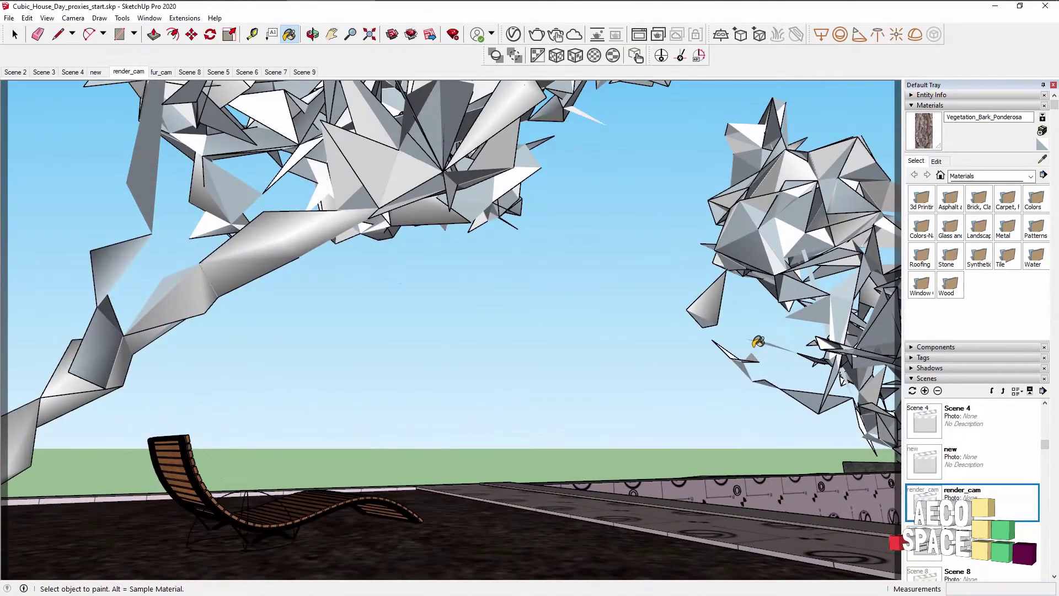
- Start an interactive render, reposition the frame buffer, and select the right-hand tree proxy
key("space")
left_click(556, 35)
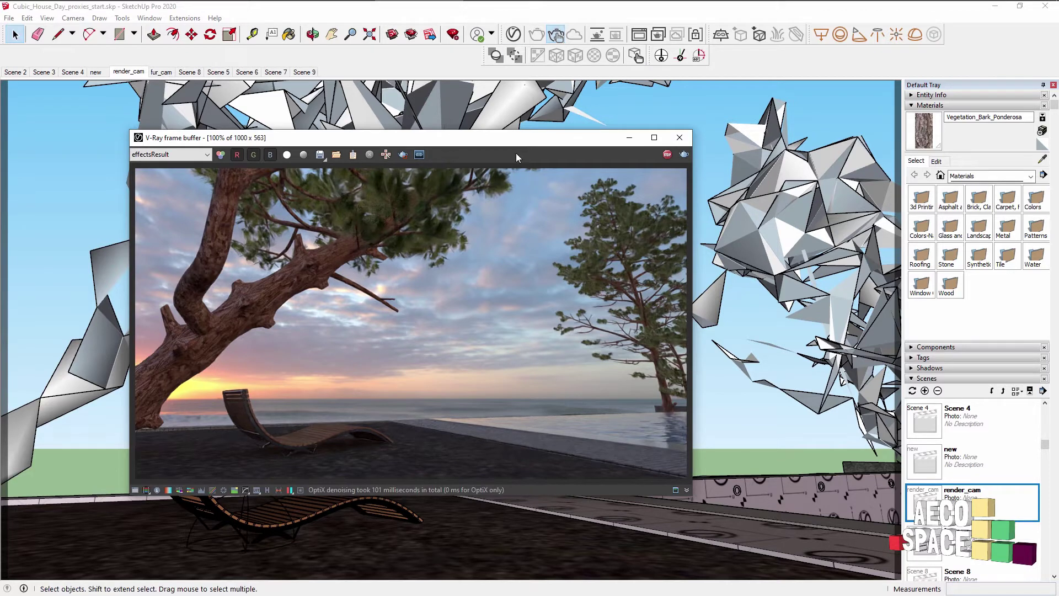
left_click_drag(453, 138, 497, 136)
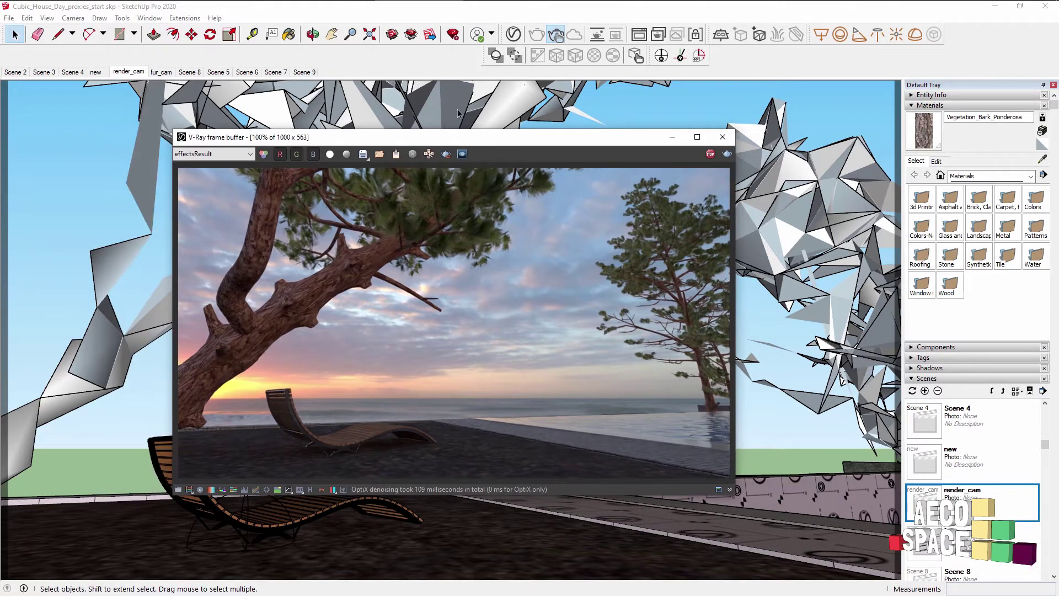
mouse_move(352, 141)
left_mouse_down()
mouse_move(405, 170)
mouse_move(538, 187)
left_mouse_up()
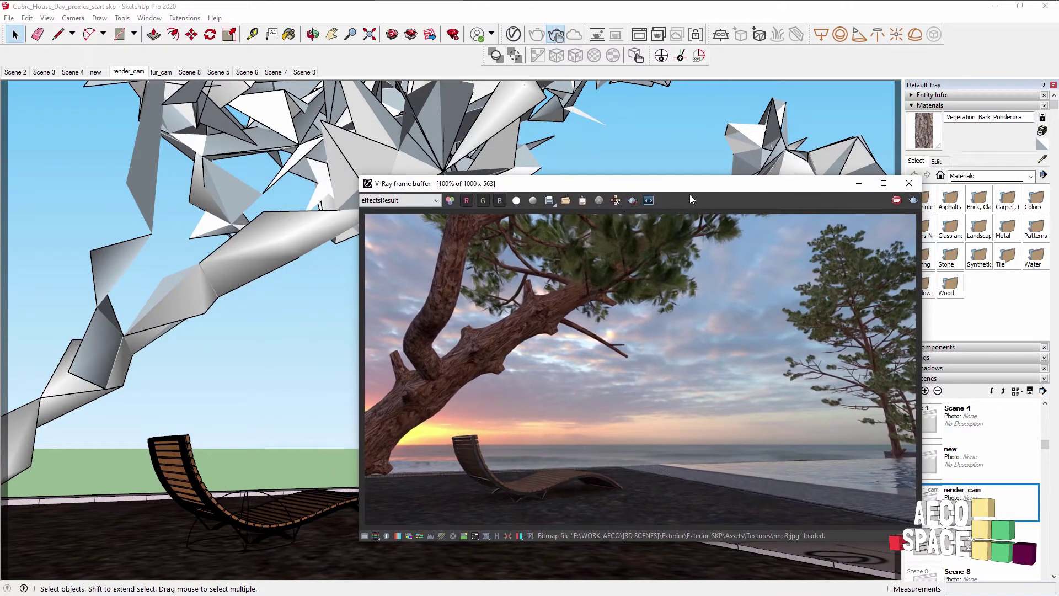
left_click_drag(705, 189, 484, 141)
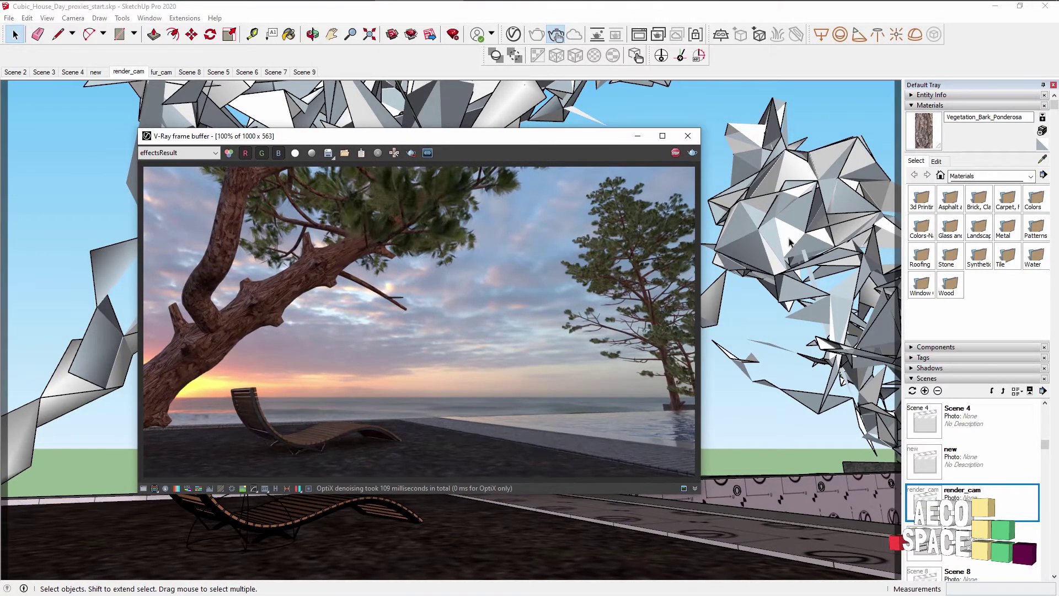
left_click(809, 200)
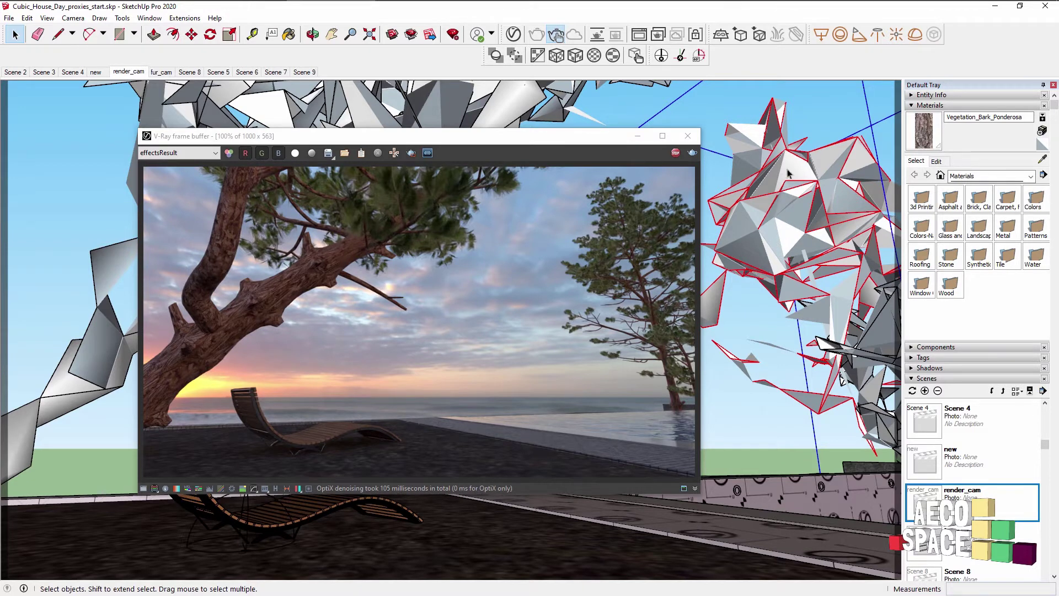
- Switch to fur_cam, select the ground around the lounger, and add V-Ray Fur to it
left_click_drag(513, 140, 497, 81)
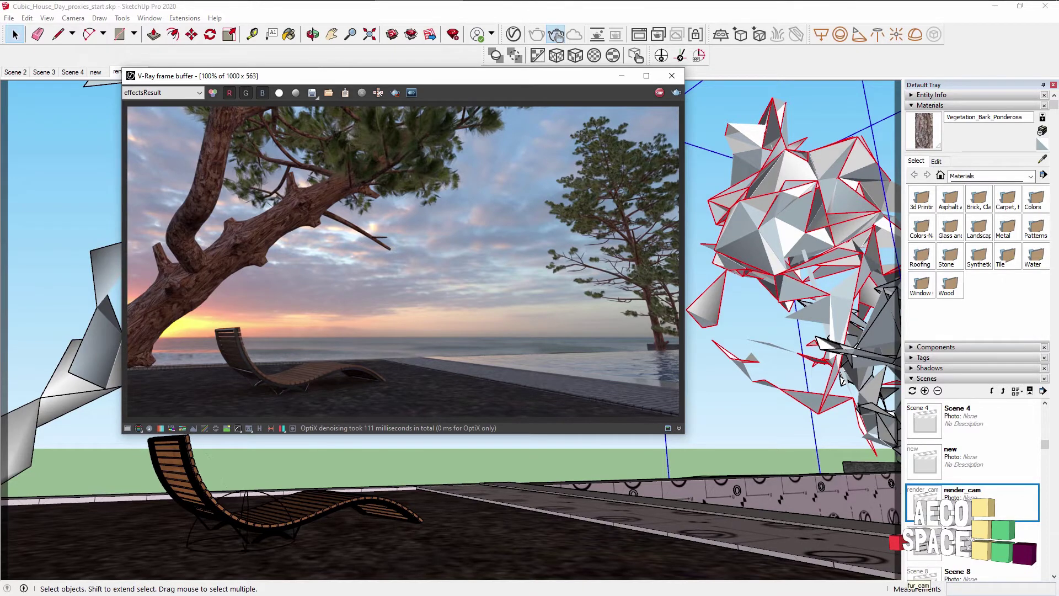
left_click(924, 543)
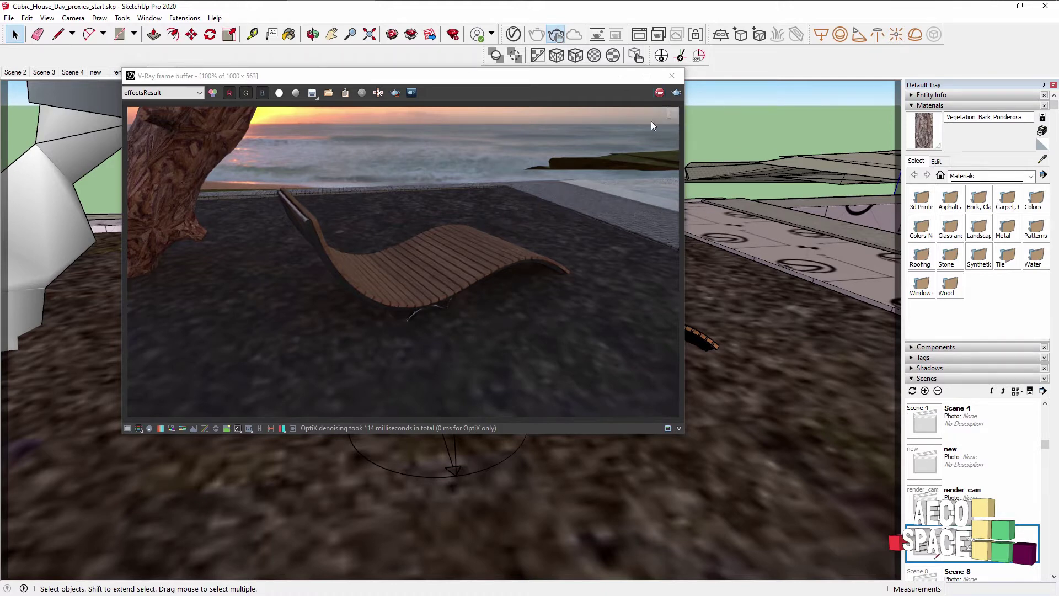
left_click(755, 425)
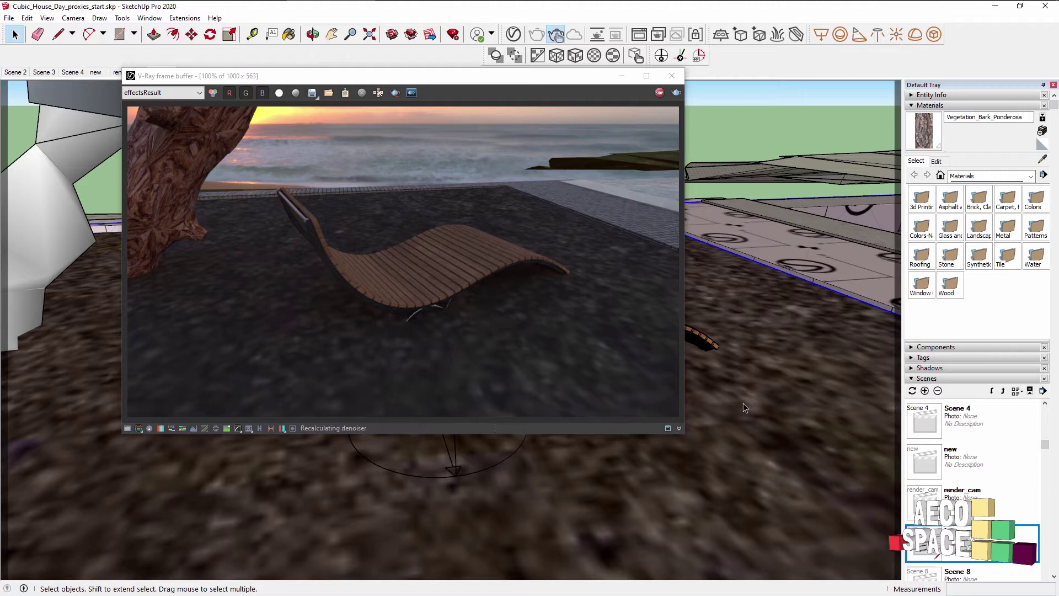
left_click(778, 35)
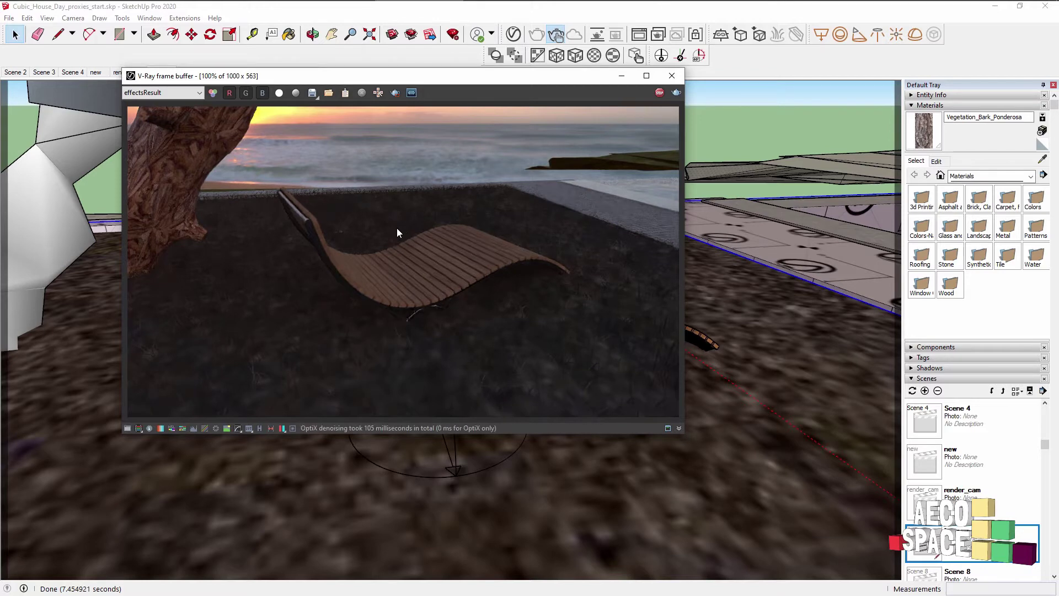
- Zoom and pan the render to inspect the grass, then show the Fur geometry's parameters
scroll(560, 364, "up", 1)
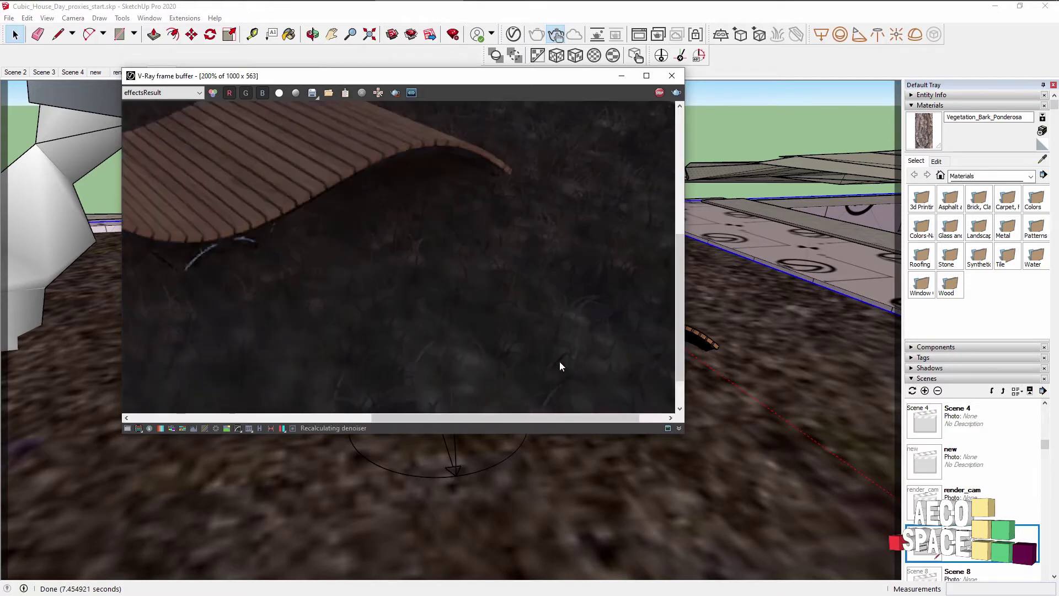
middle_click_drag(561, 365, 437, 255)
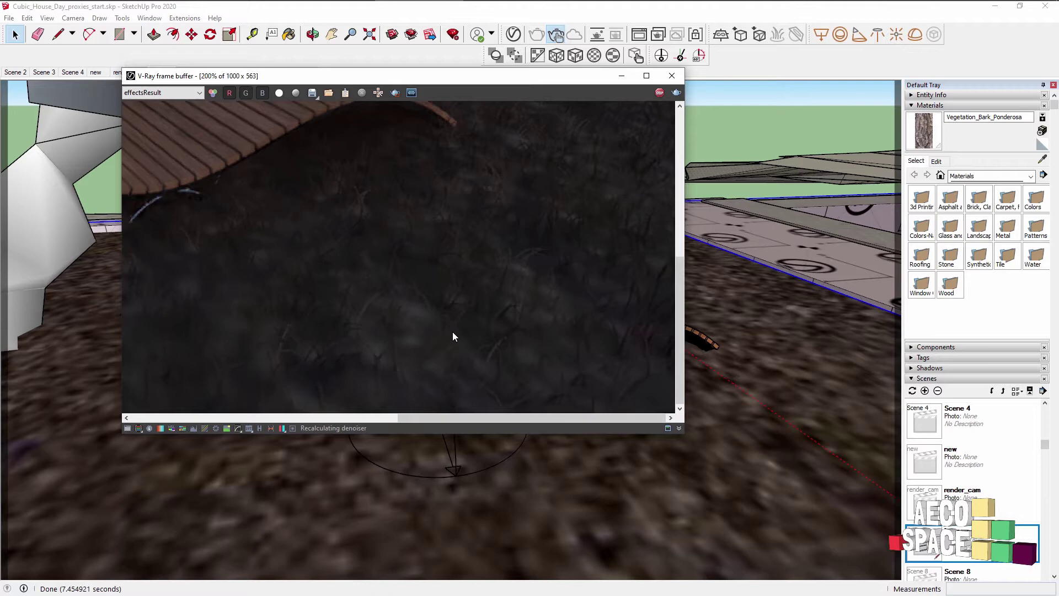
scroll(444, 321, "down", 1)
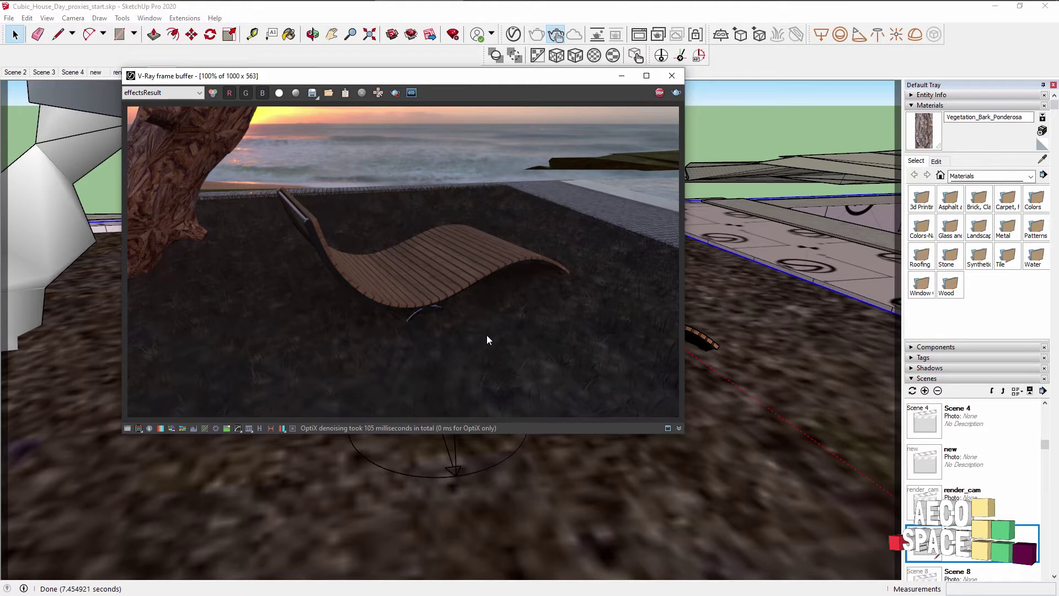
scroll(531, 389, "up", 1)
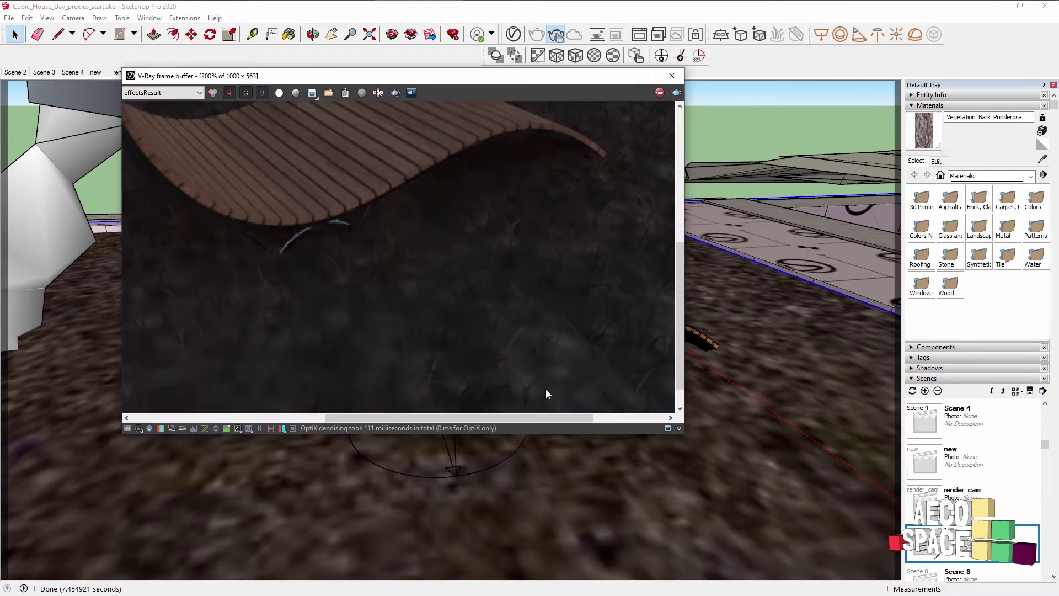
middle_click_drag(545, 389, 512, 294)
scroll(558, 360, "down", 1)
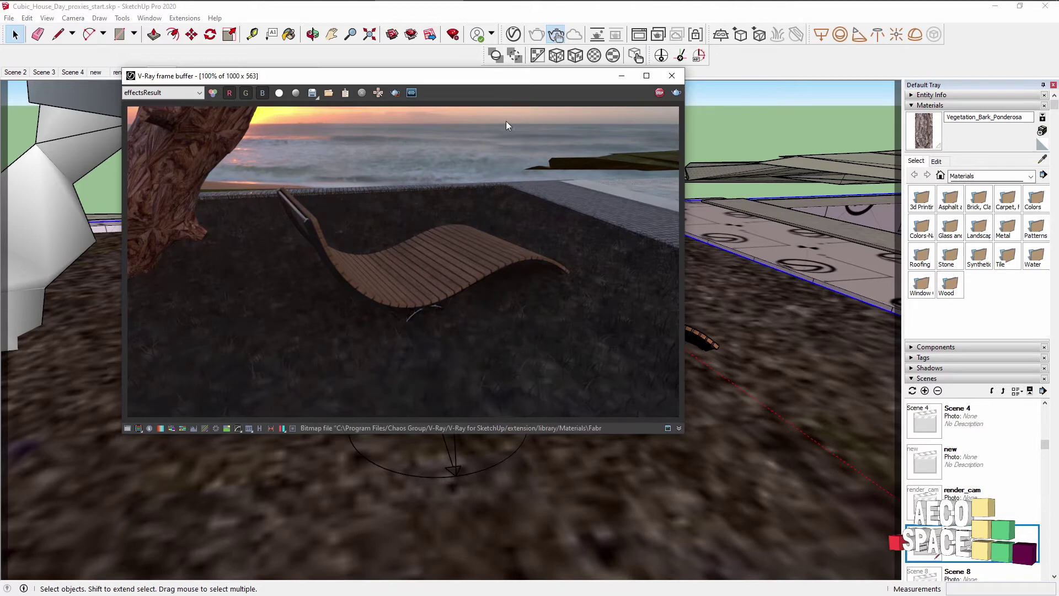
left_click(513, 35)
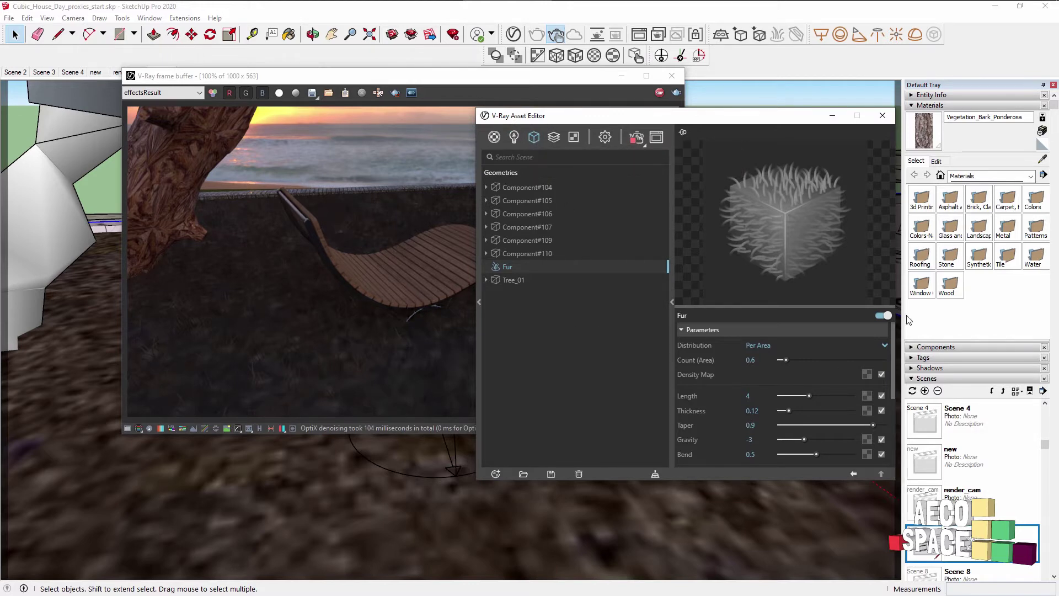
- Turn on Material in the Fur parameters
left_click_drag(893, 336, 890, 408)
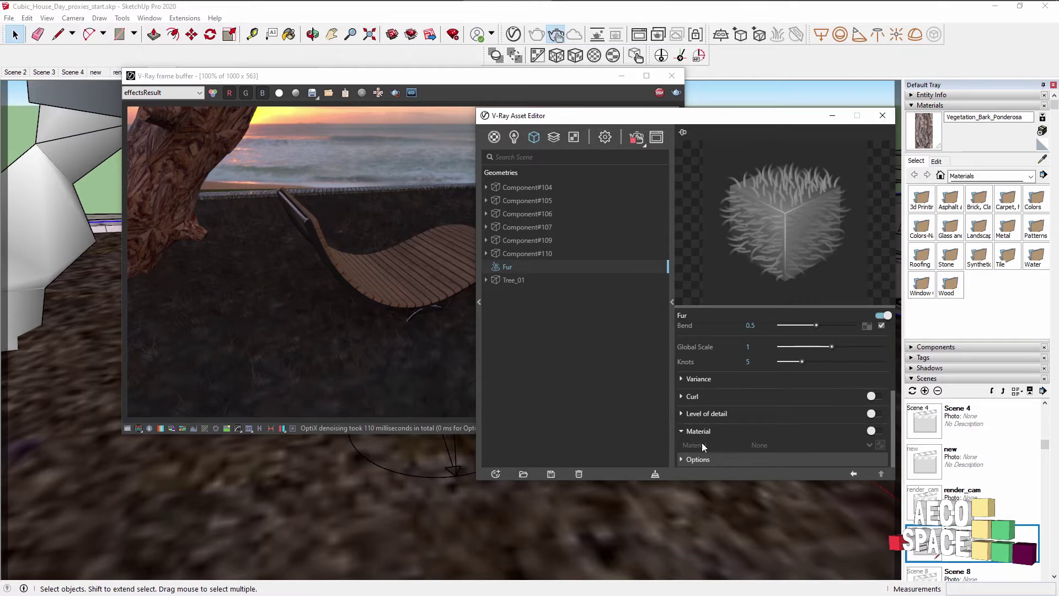
left_click(873, 431)
left_click(869, 446)
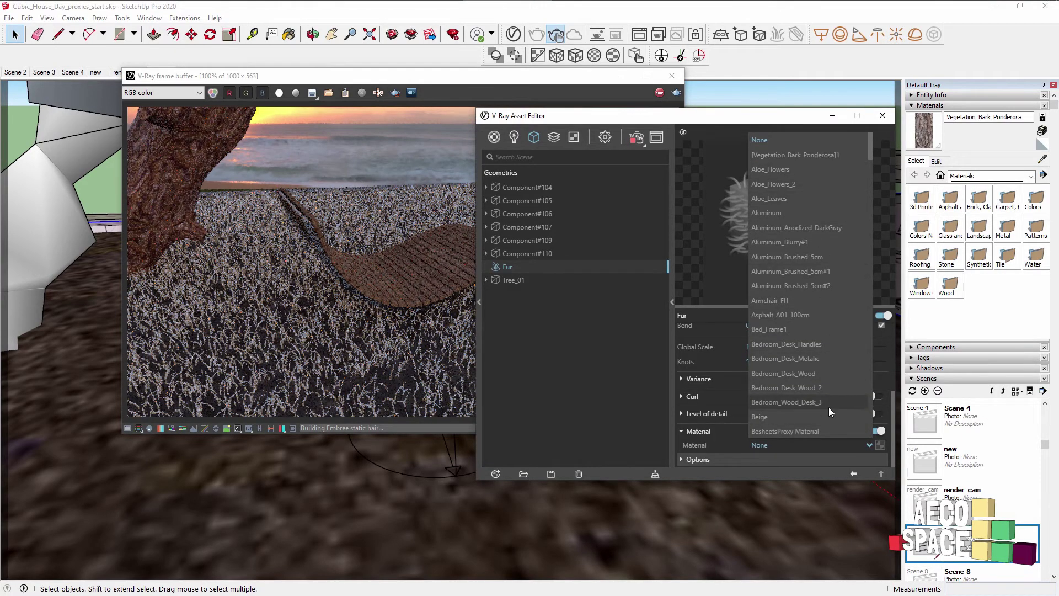
left_click(750, 473)
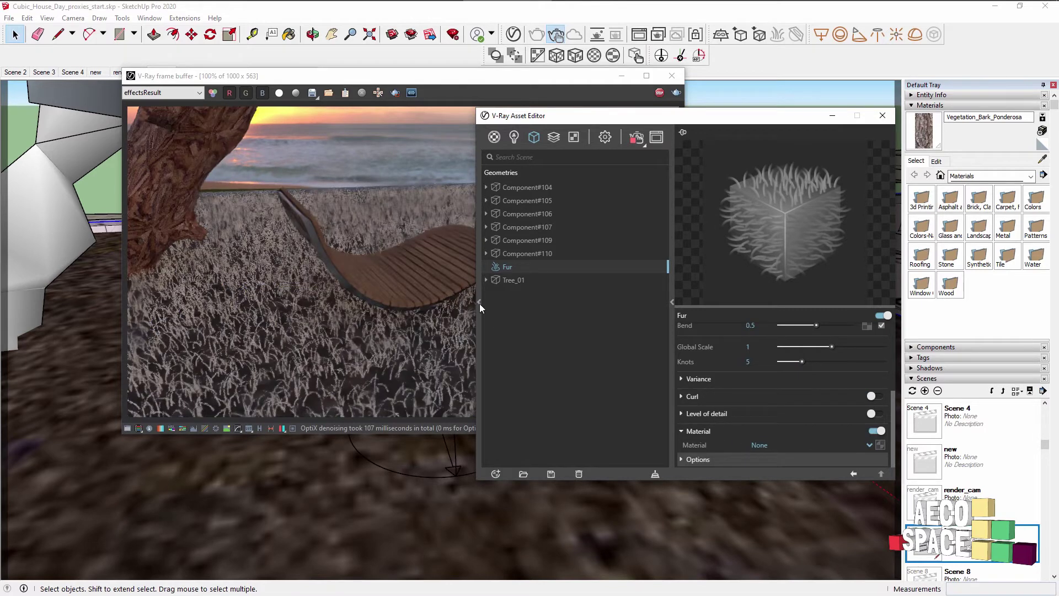
- Add Grass E 200cm from the Ground library to the scene materials
left_click(496, 138)
left_click(478, 268)
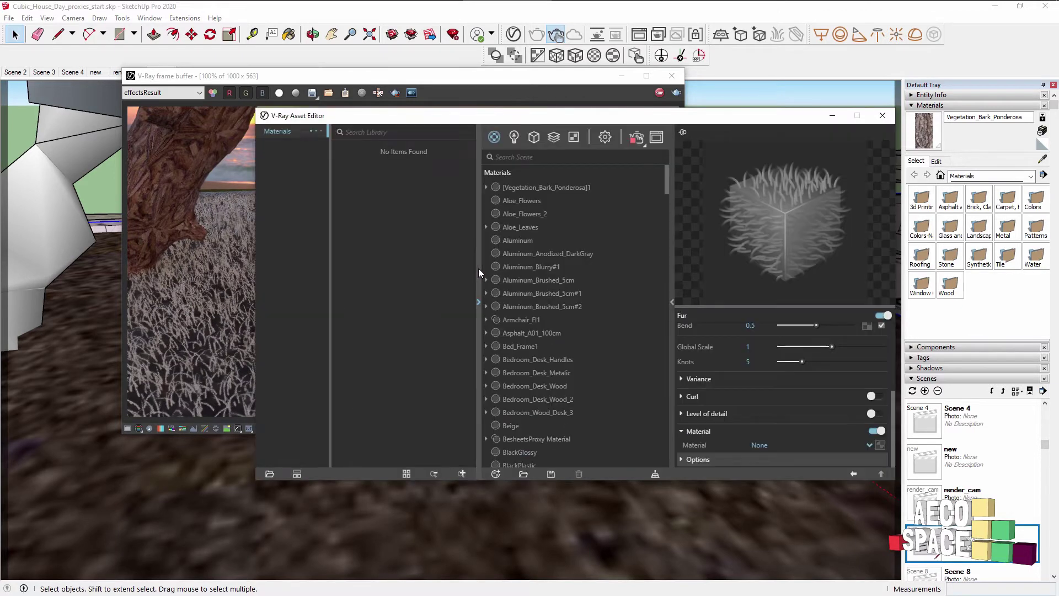
left_click(260, 132)
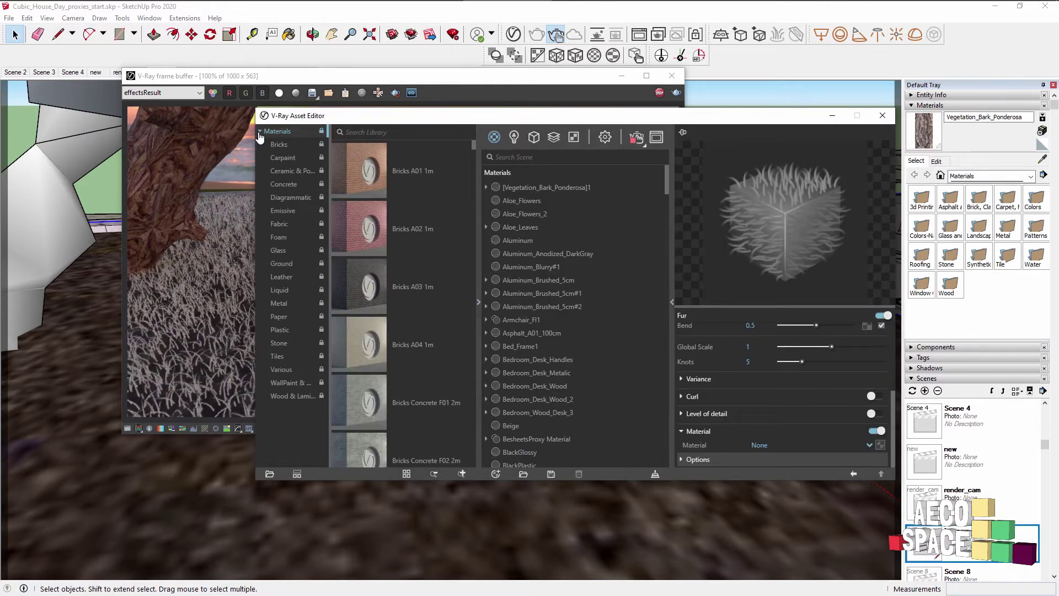
left_click(283, 262)
scroll(393, 323, "down", 3)
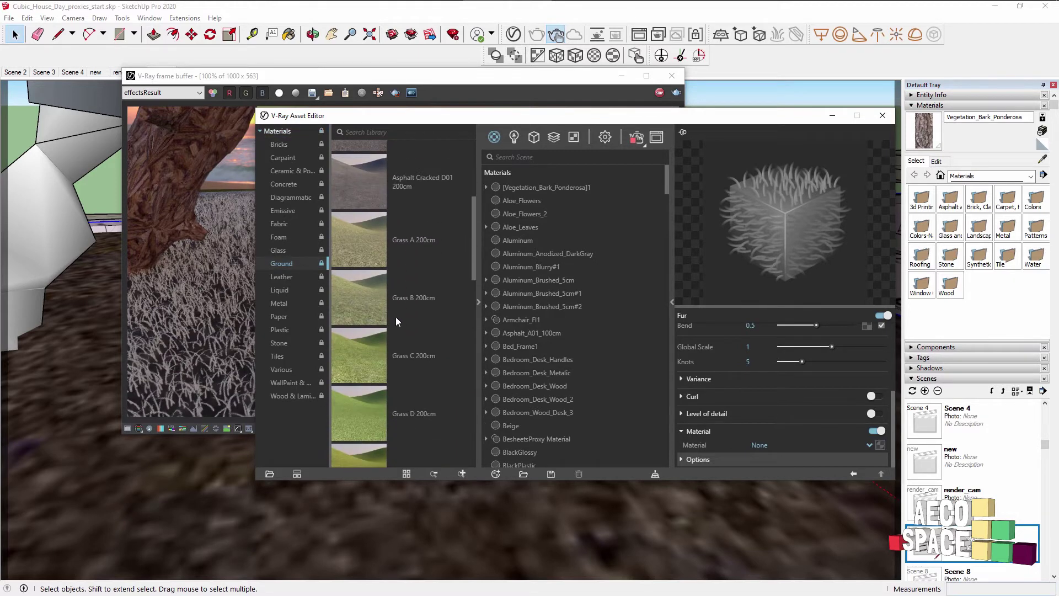
scroll(410, 336, "down", 1)
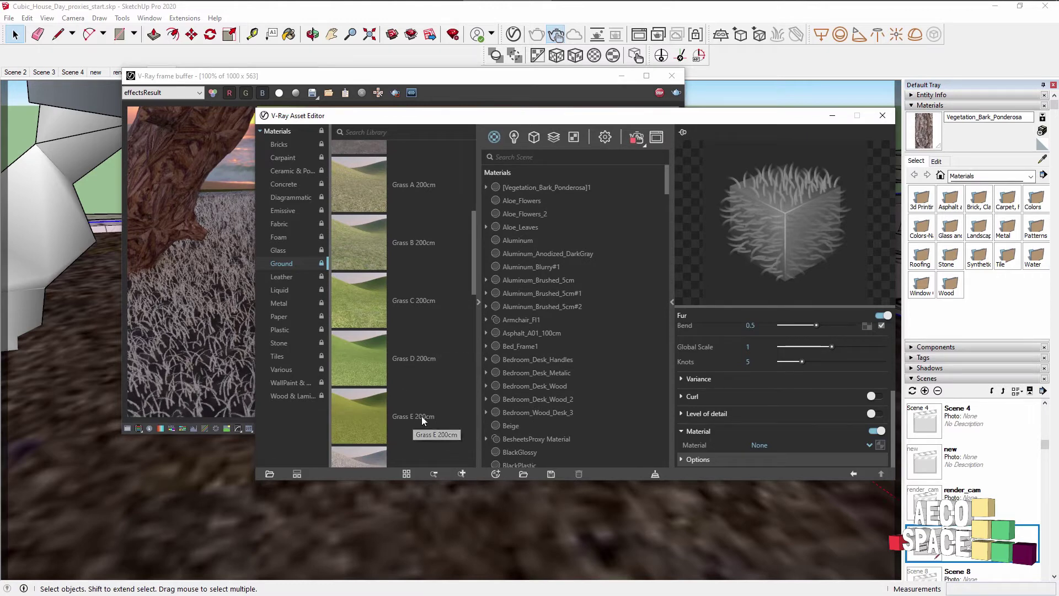
left_click_drag(422, 416, 545, 346)
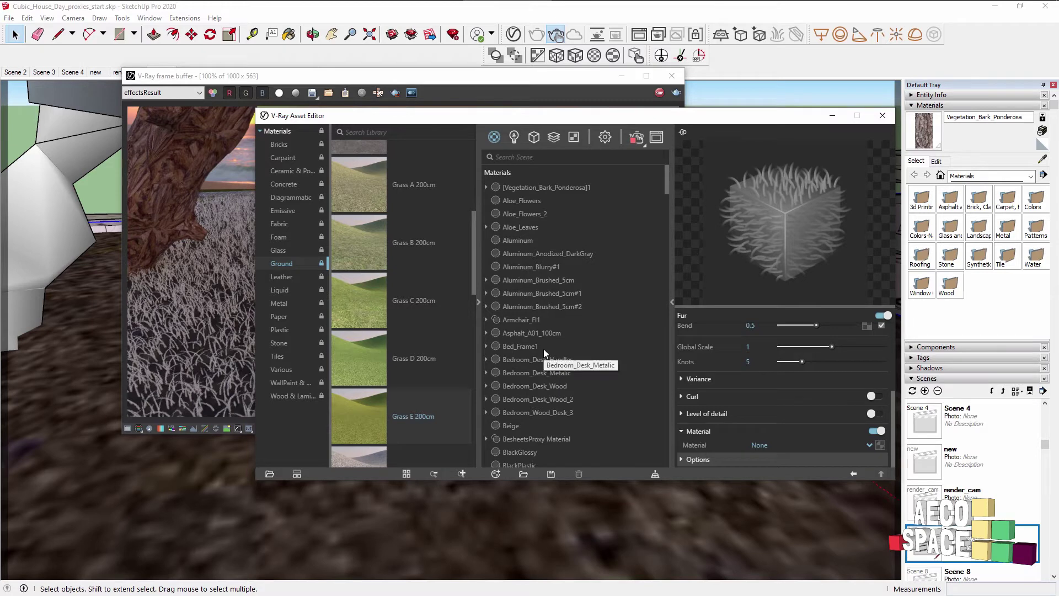
- Select the Fur geometry and set its material to Grass_E_200cm#1
left_click(479, 303)
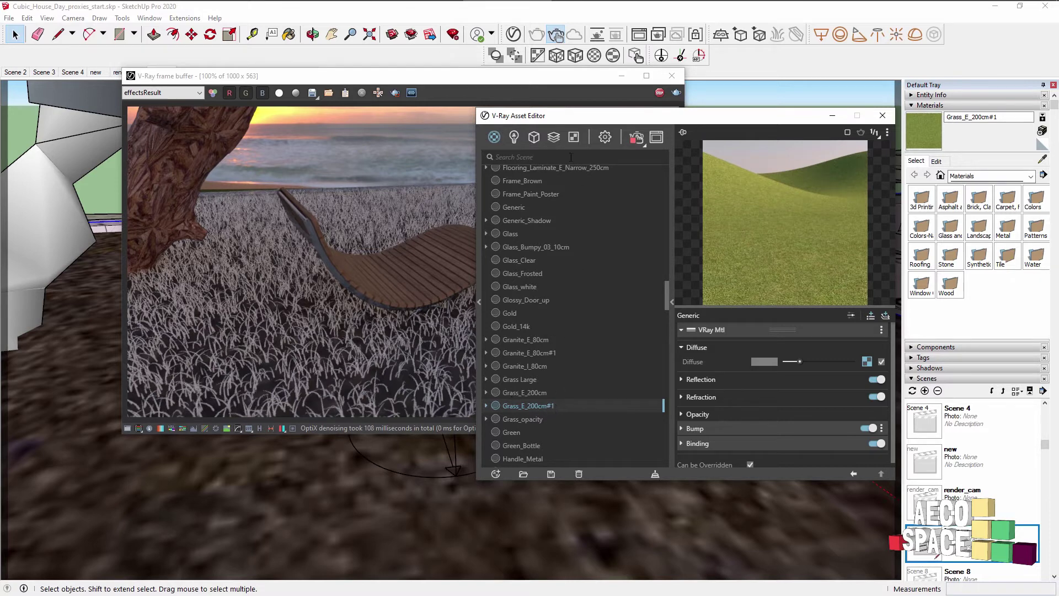
left_click(533, 137)
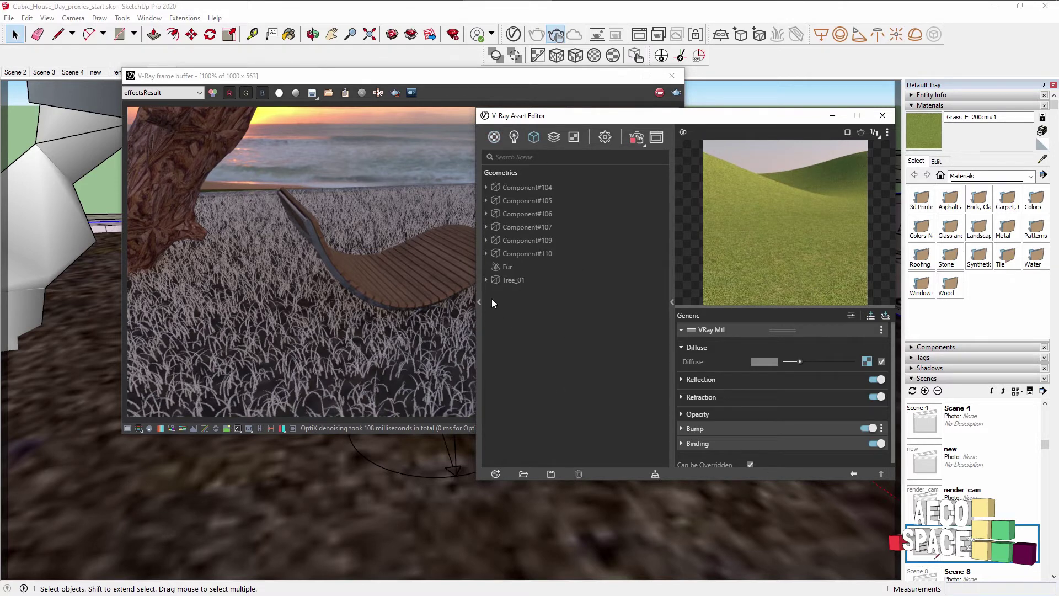
left_click(507, 268)
left_click(763, 445)
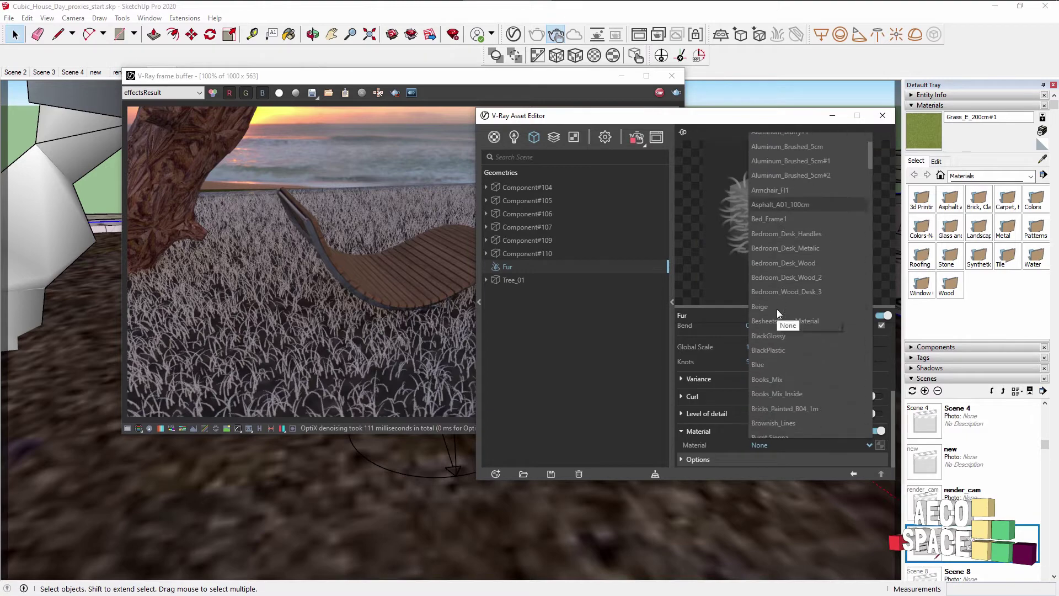
scroll(813, 320, "down", 7)
scroll(813, 319, "down", 10)
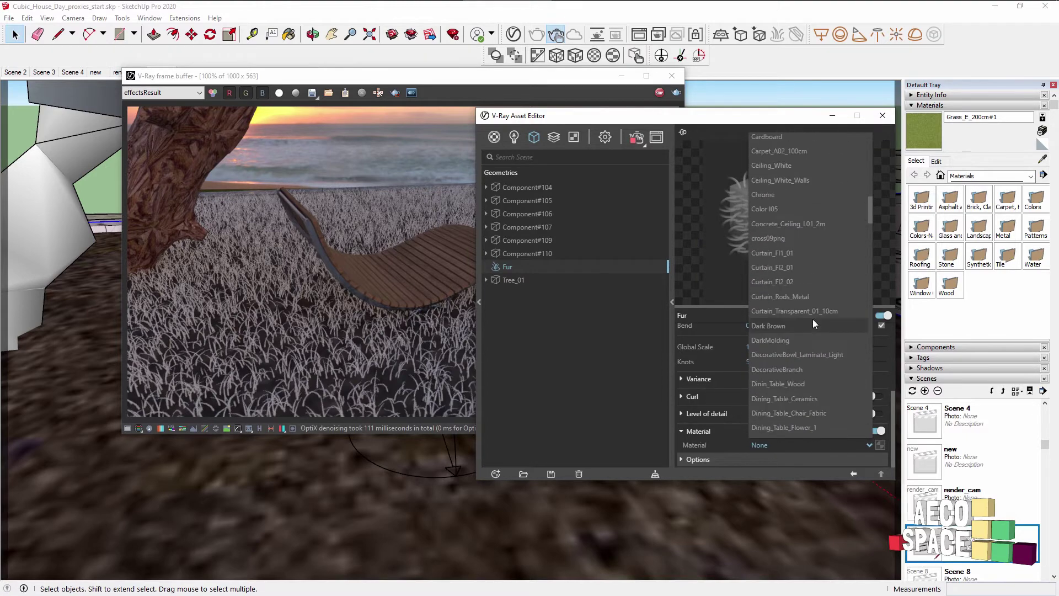
left_click(787, 333)
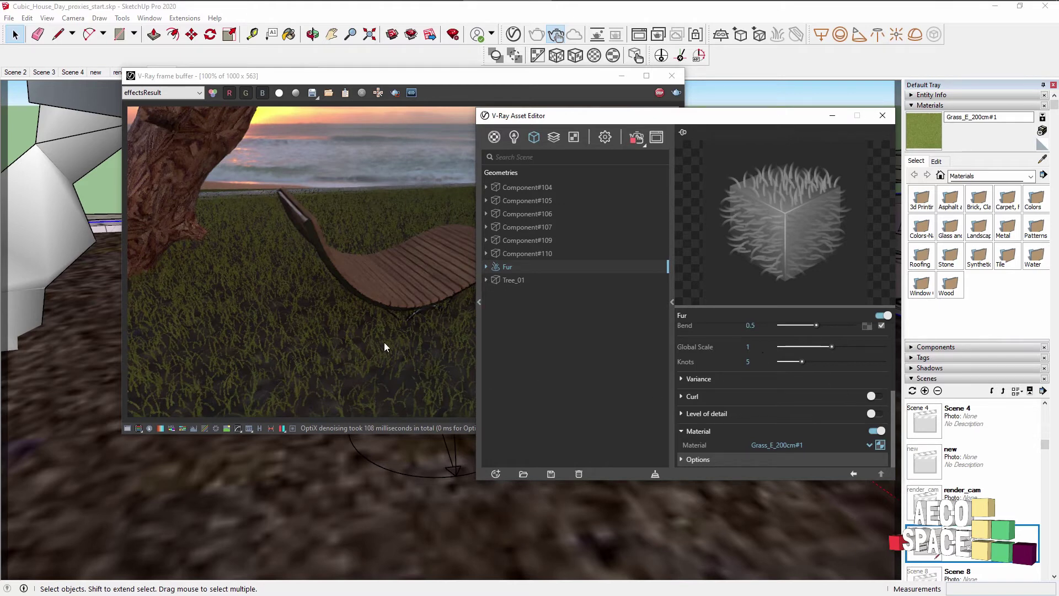
- Rearrange the settings and render windows so the green grass render is visible
left_click_drag(657, 117, 755, 169)
left_click_drag(660, 169, 609, 147)
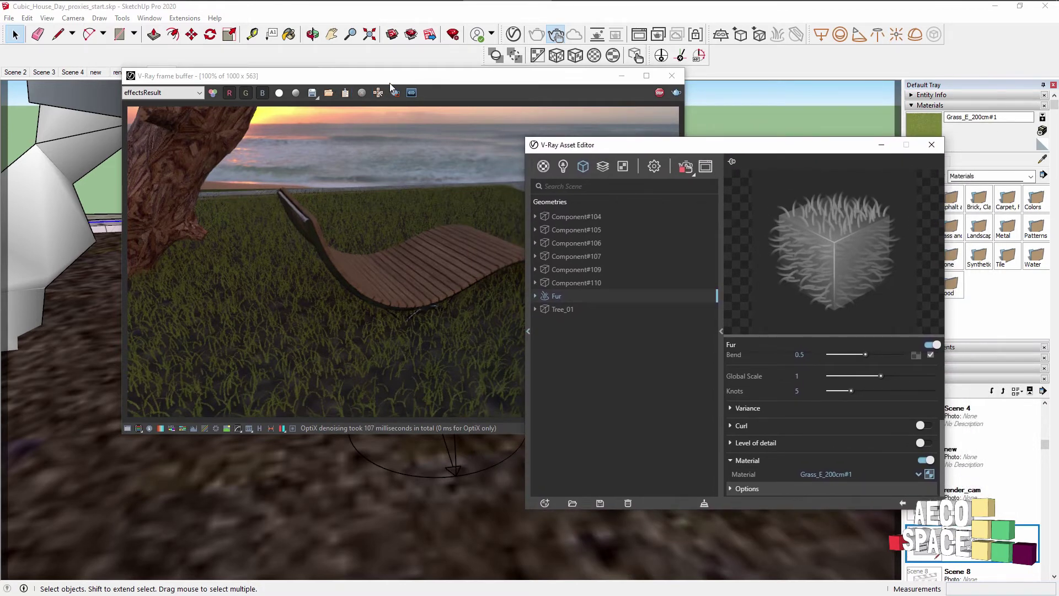
left_click_drag(392, 82, 287, 144)
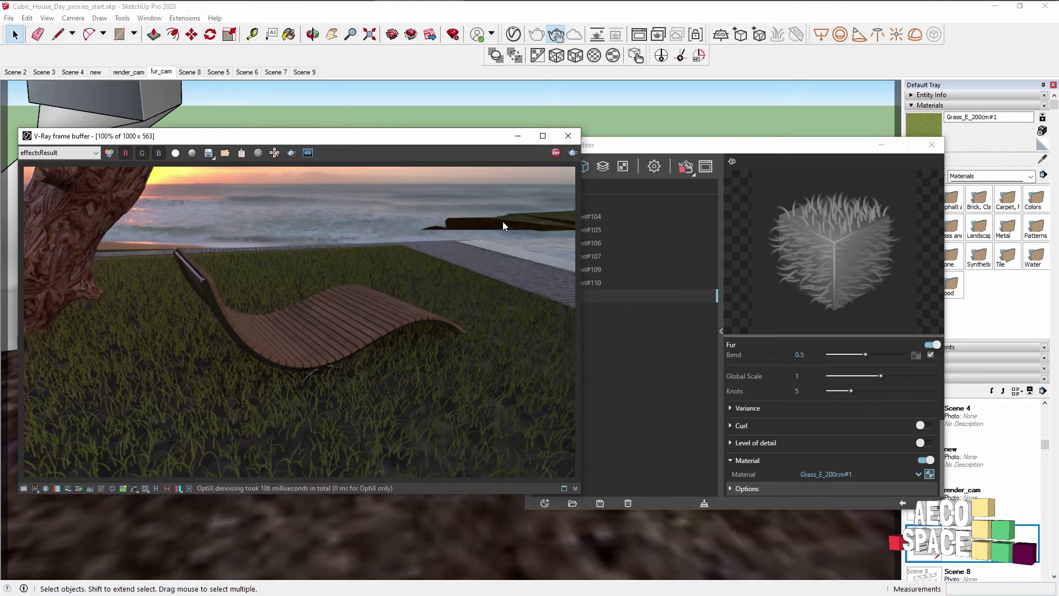
- Change the grass fur's Count (Area) from 0.6 to 10
scroll(791, 406, "up", 5)
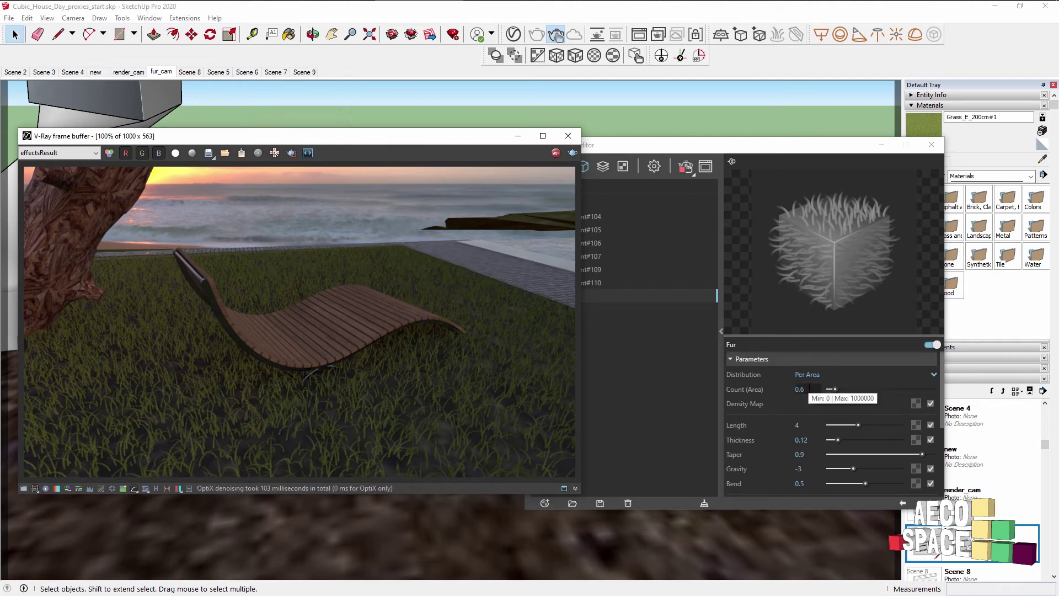
left_click(808, 389)
double_click(802, 390)
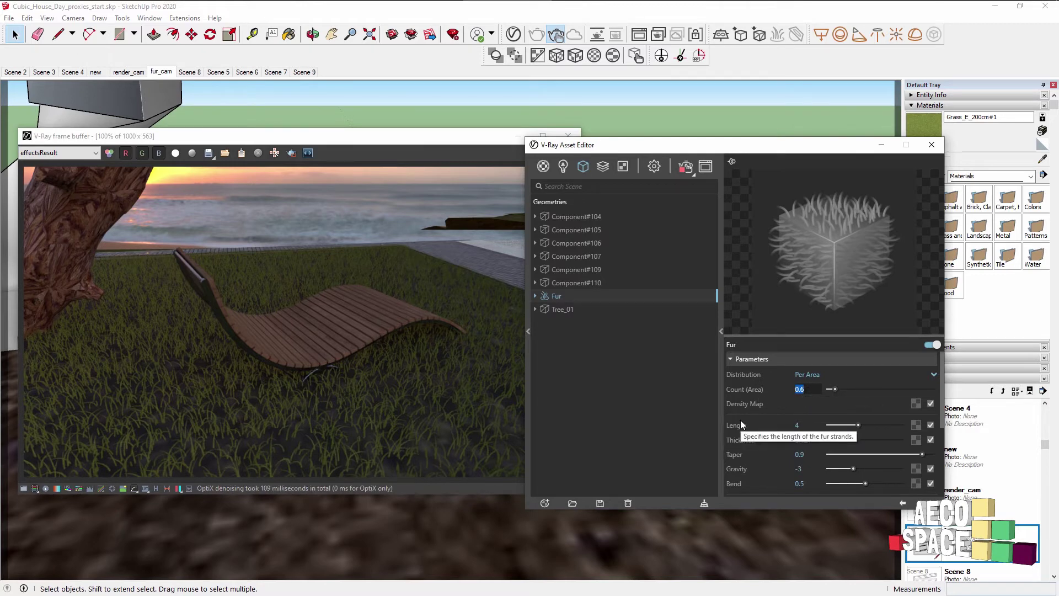
type("10")
key("Return")
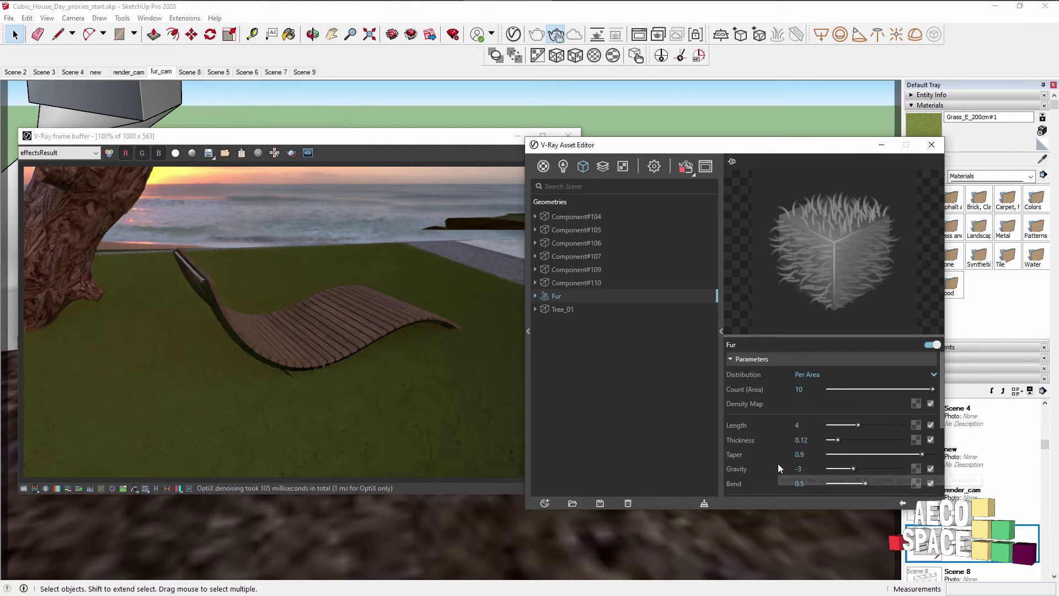
- Compare the RGB color and effectsResult channels in the V-Ray frame buffer
left_click(52, 155)
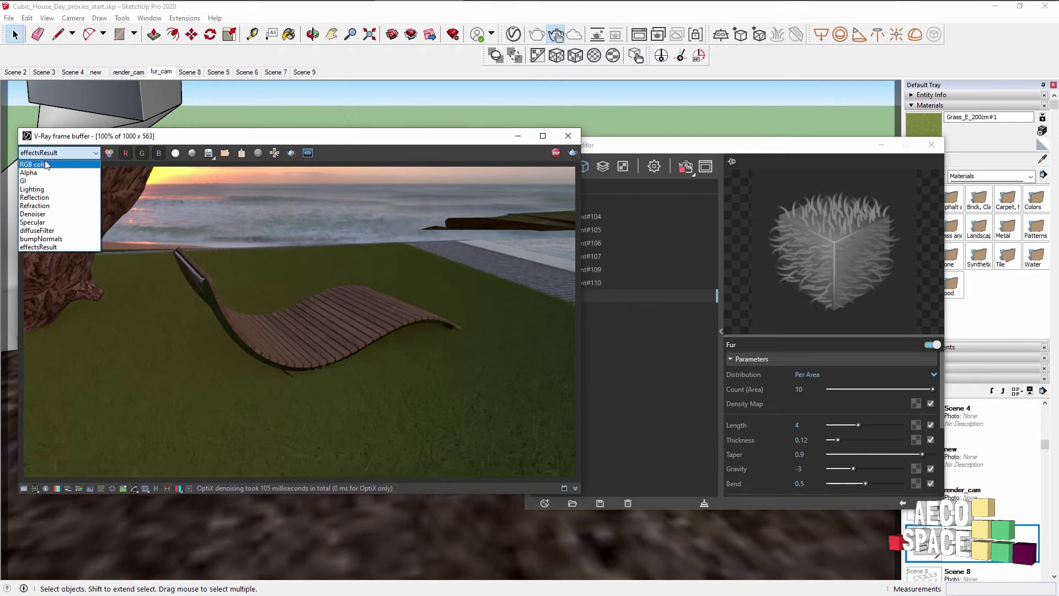
left_click(46, 163)
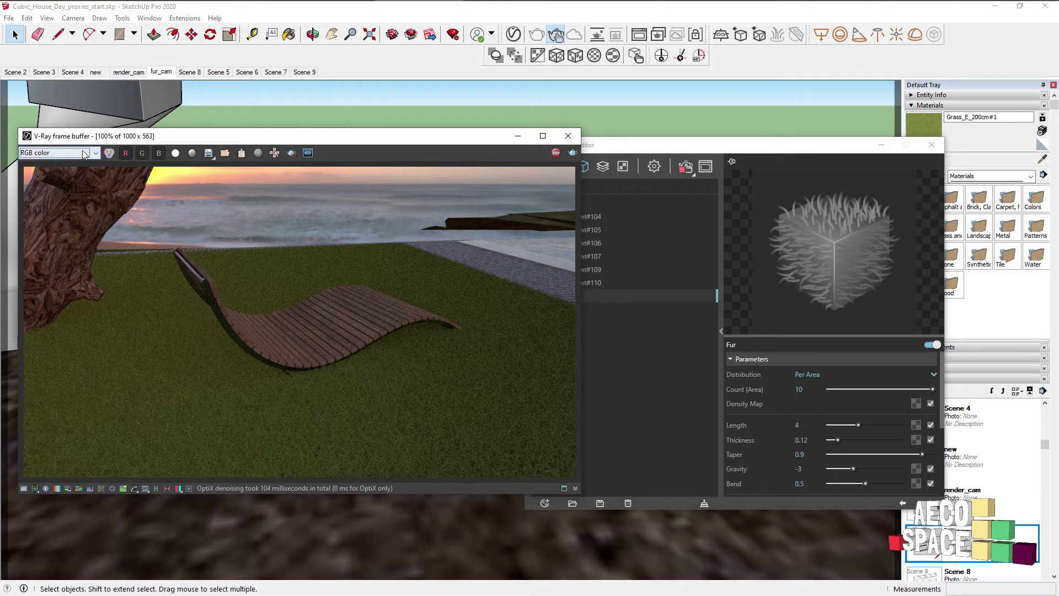
left_click(55, 153)
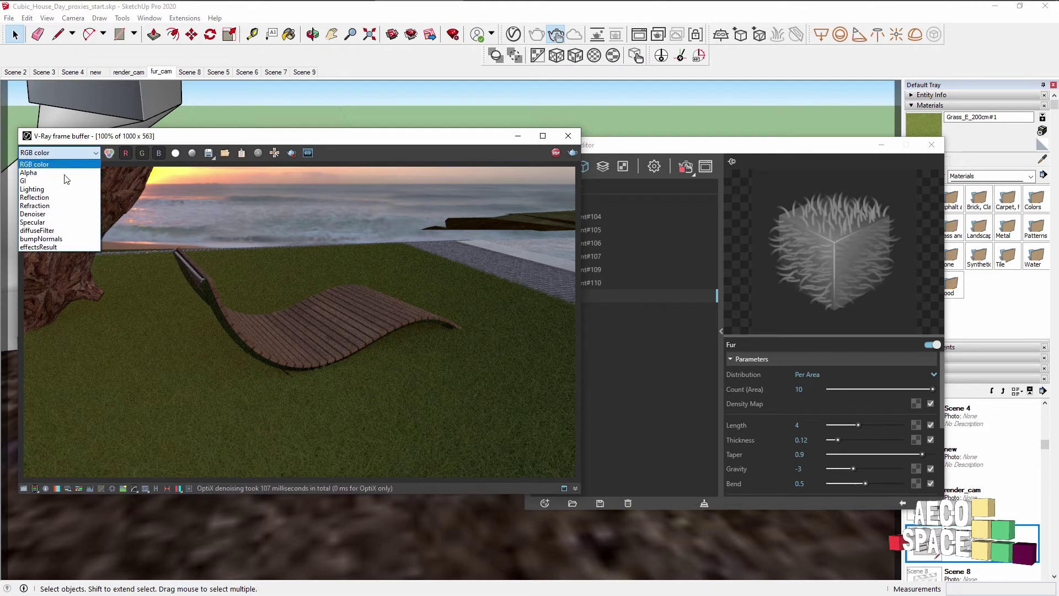
left_click(44, 246)
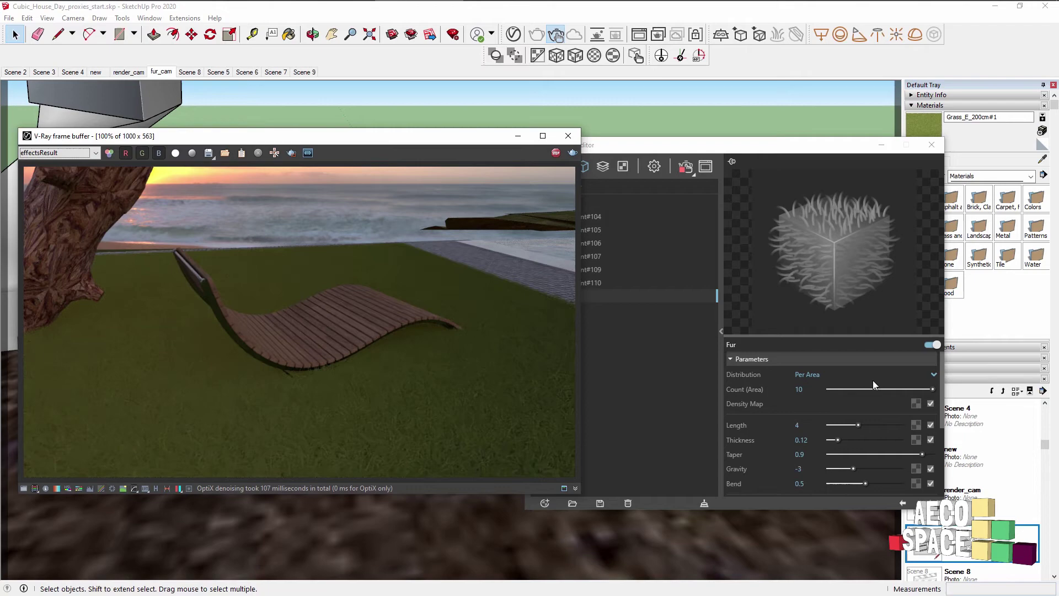
- Set the fur Count (Area) to 5, then lower it to 2
left_click(760, 342)
type("5")
key("Return")
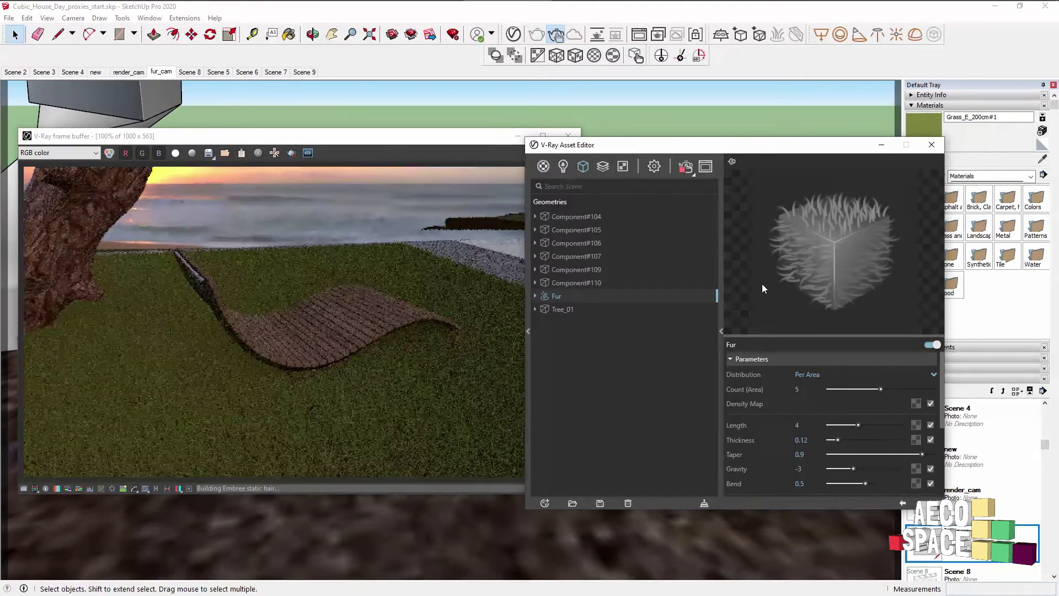
double_click(803, 390)
type("2")
key("Return")
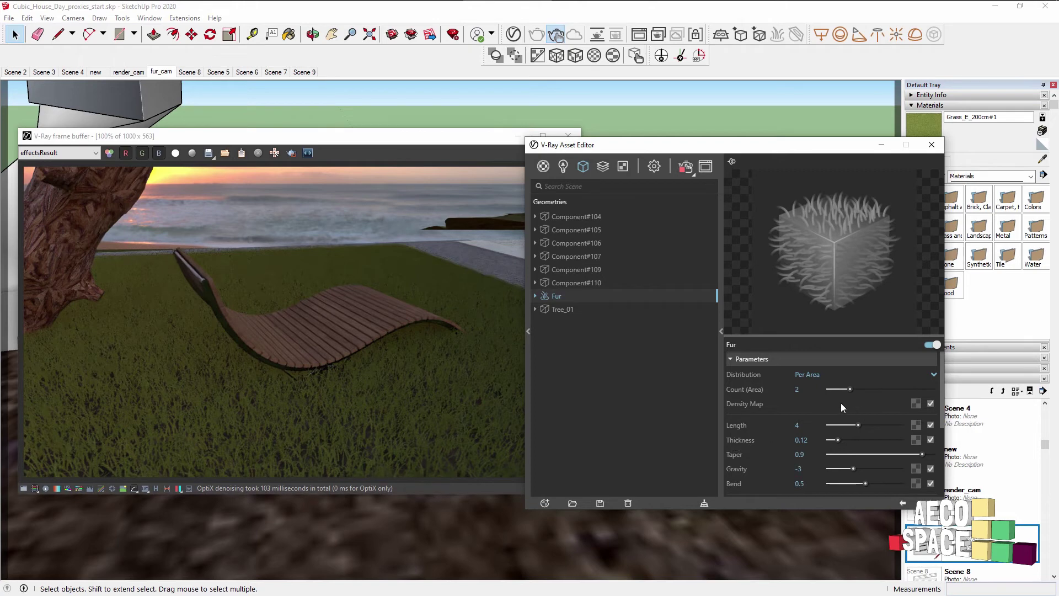
- Set the fur Length to 8, then settle on 3
double_click(797, 425)
type("8")
key("Return")
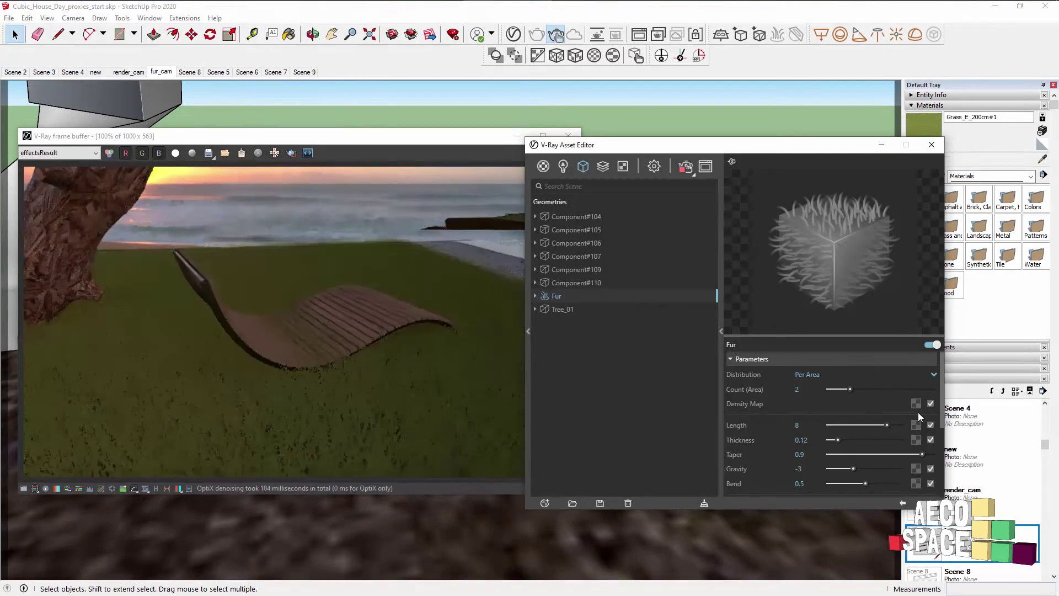
left_click(789, 425)
type("3")
key("Return")
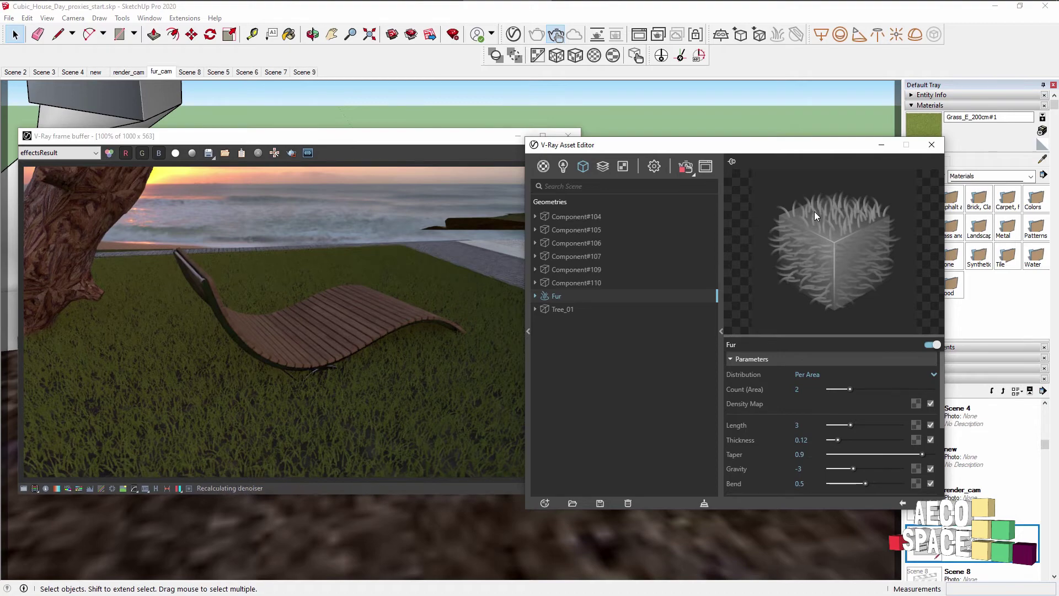
- Set the fur Taper to 0, then settle on 1
double_click(799, 454)
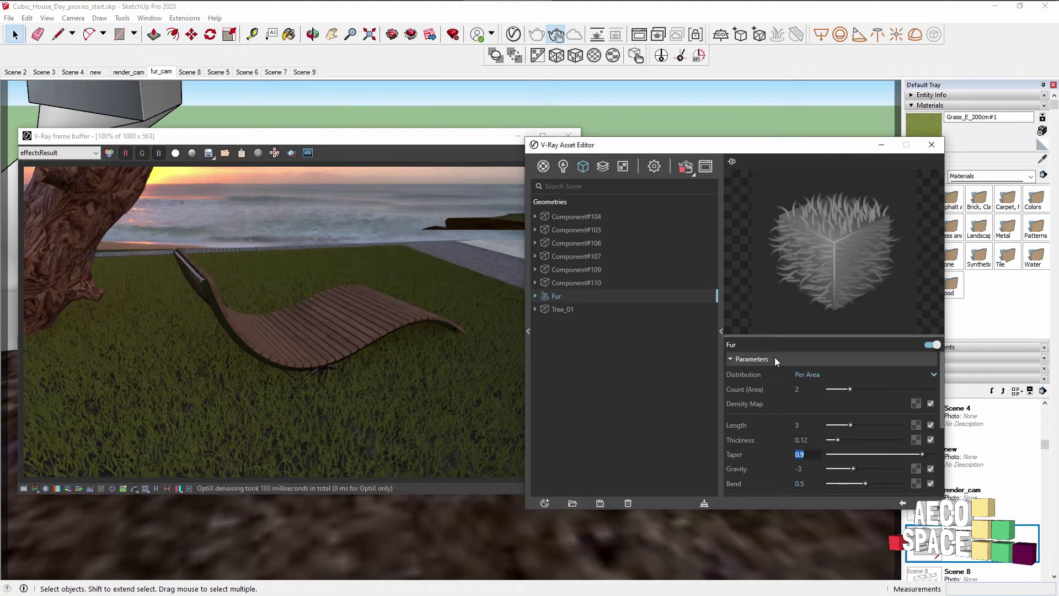
type("0")
key("Return")
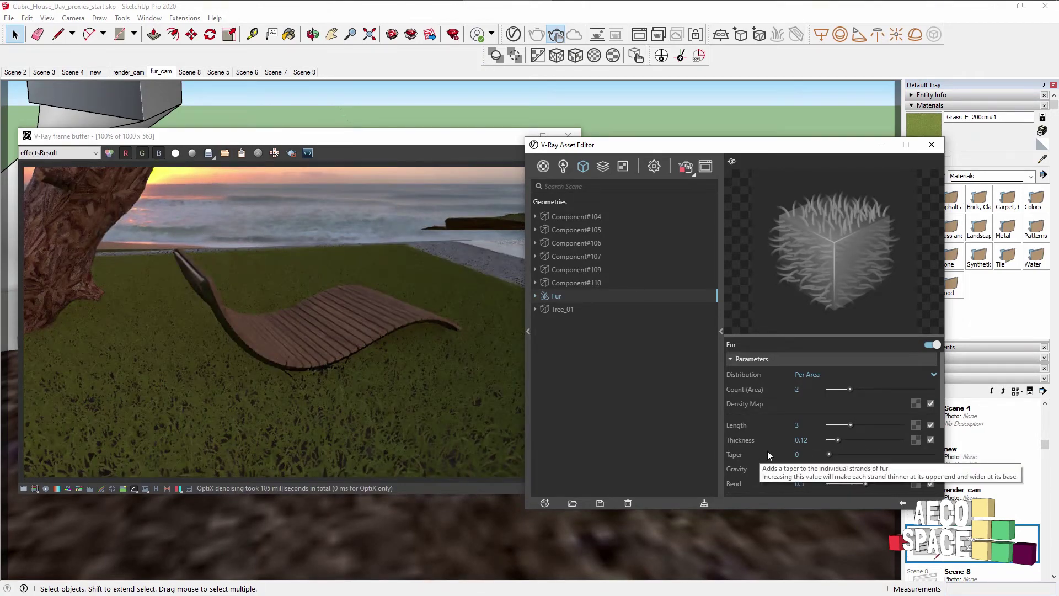
double_click(797, 454)
type("1")
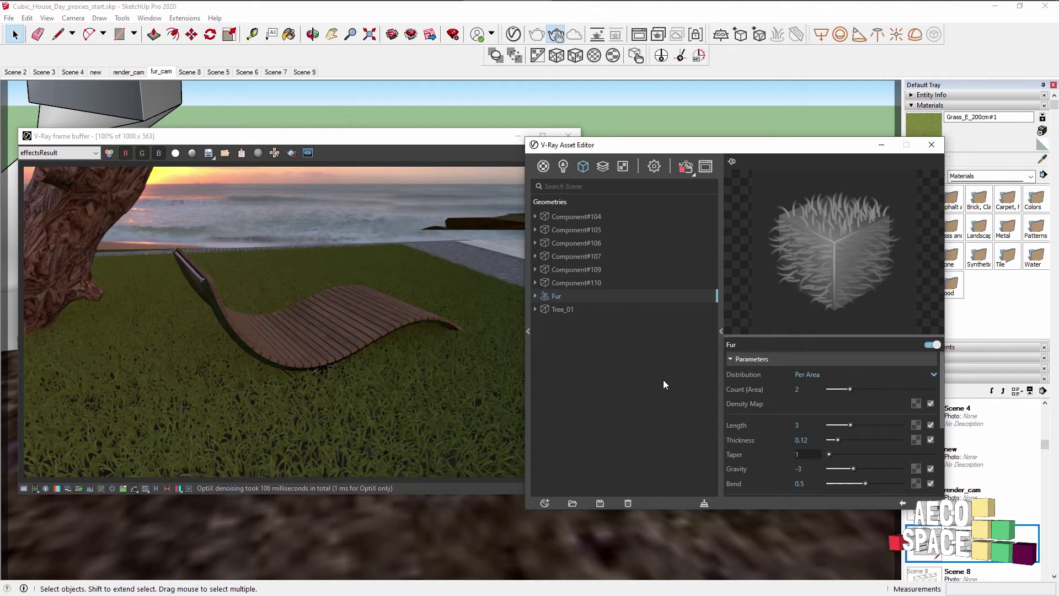
key("Return")
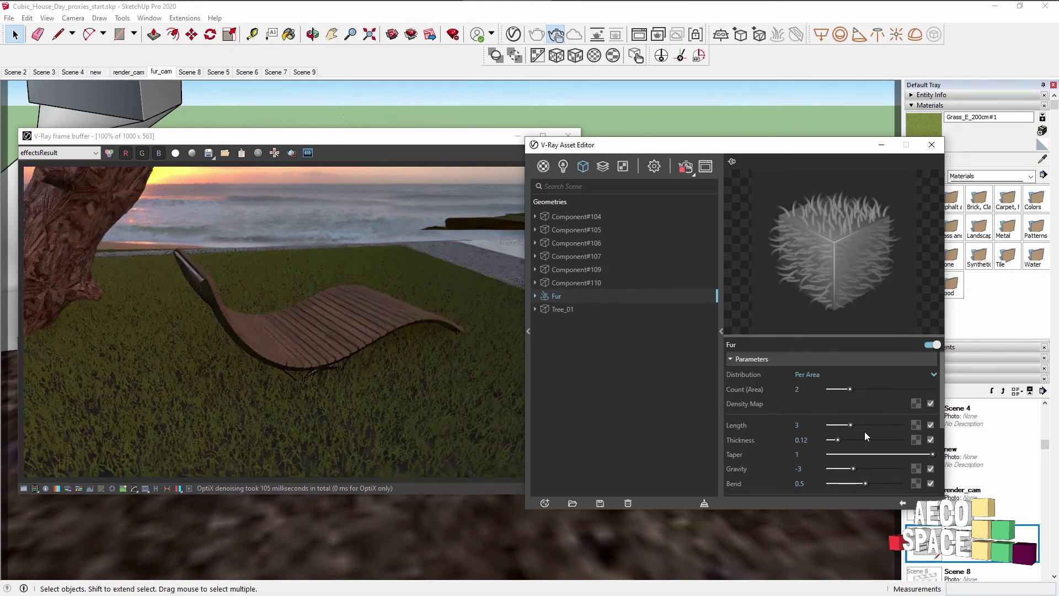
- Expand the fur Variance section and set Direction to 2, then to 1
scroll(864, 431, "down", 2)
scroll(864, 432, "down", 2)
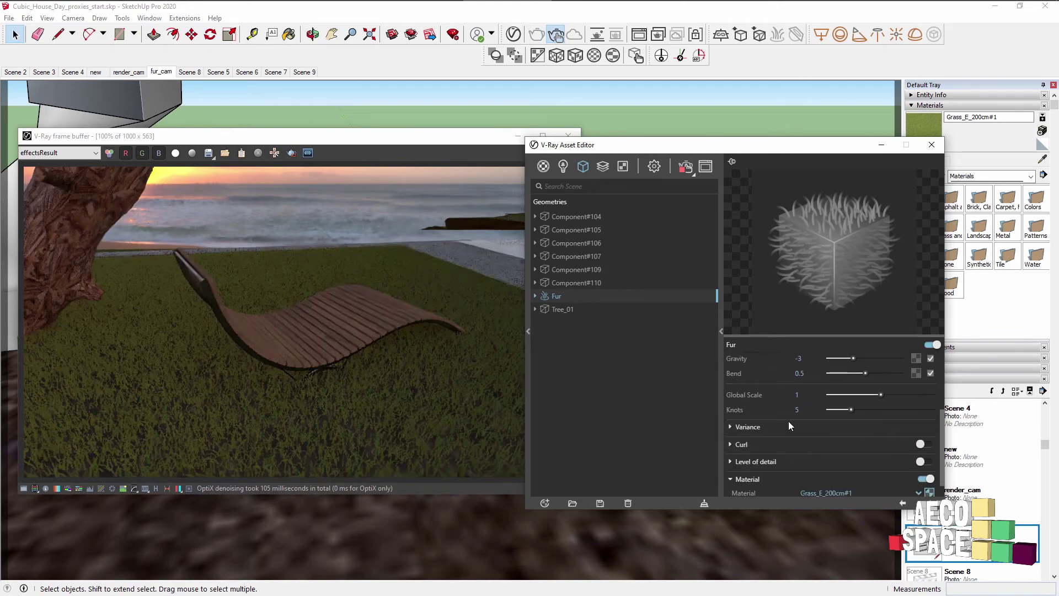
left_click(788, 425)
scroll(770, 436, "down", 2)
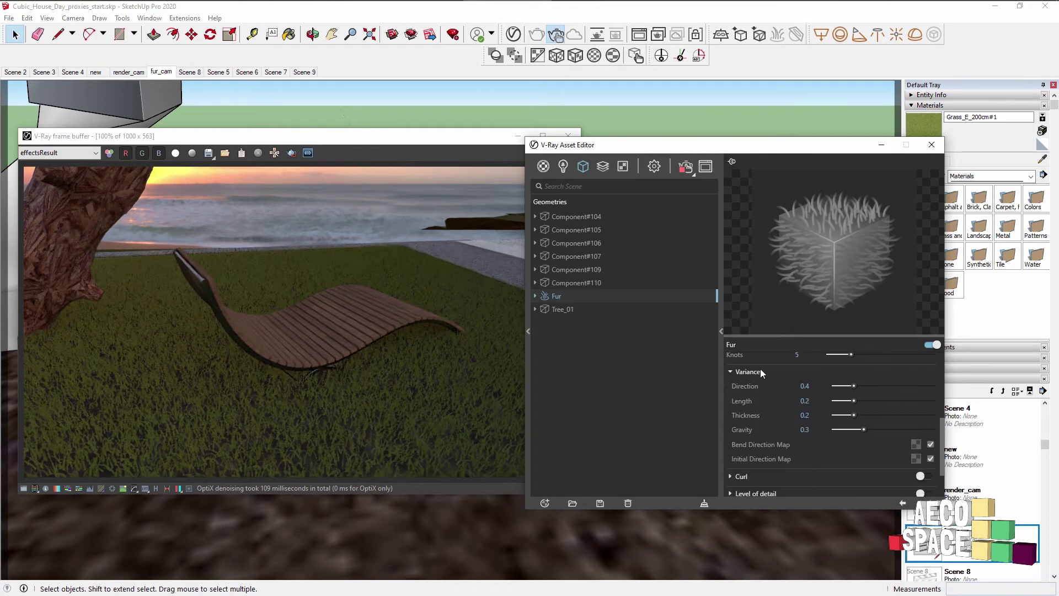
double_click(805, 385)
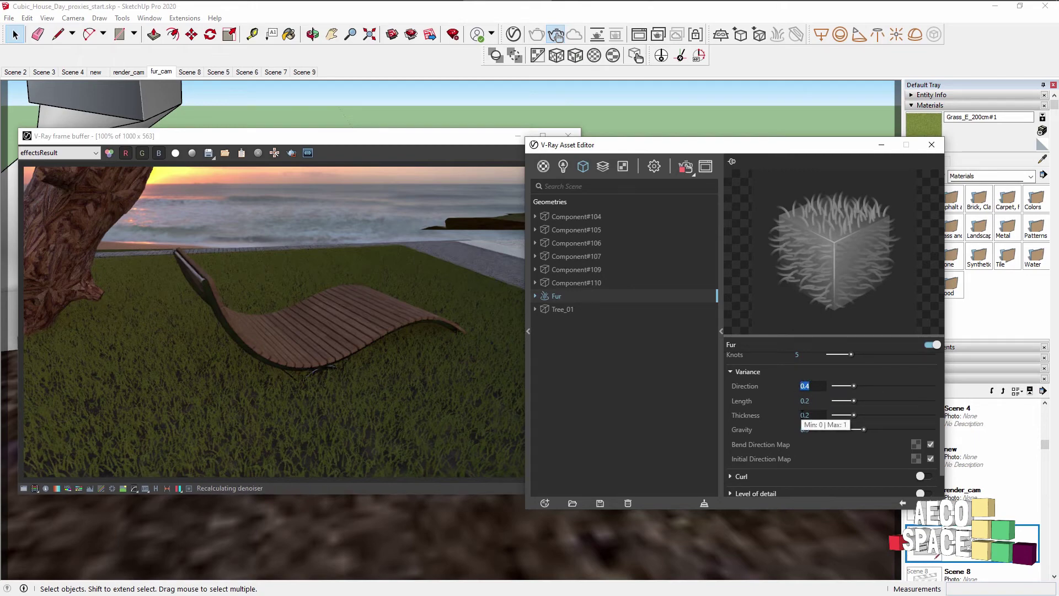
type("2")
key("Return")
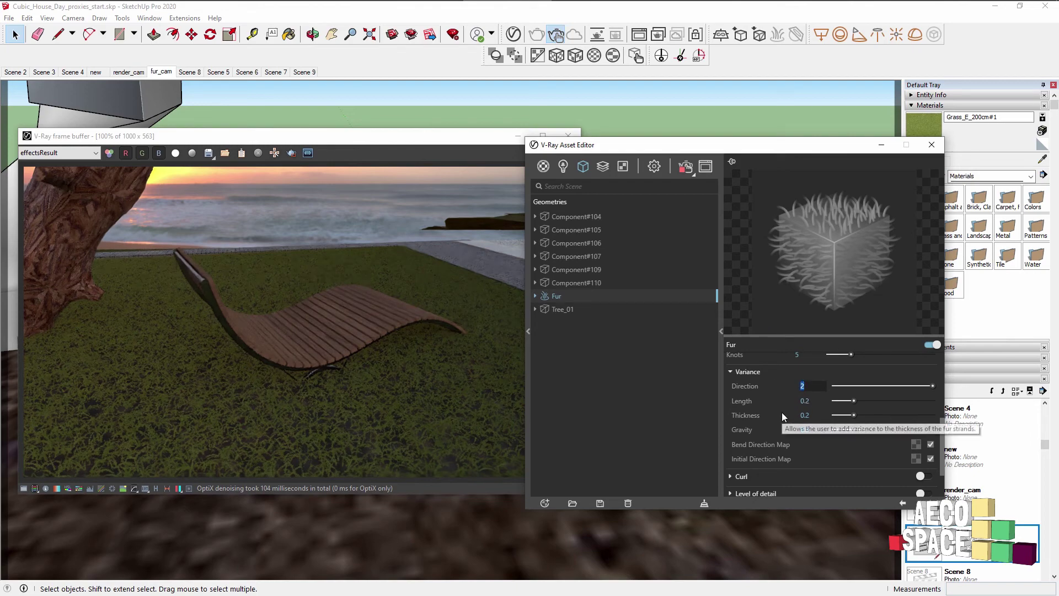
type("1")
key("Return")
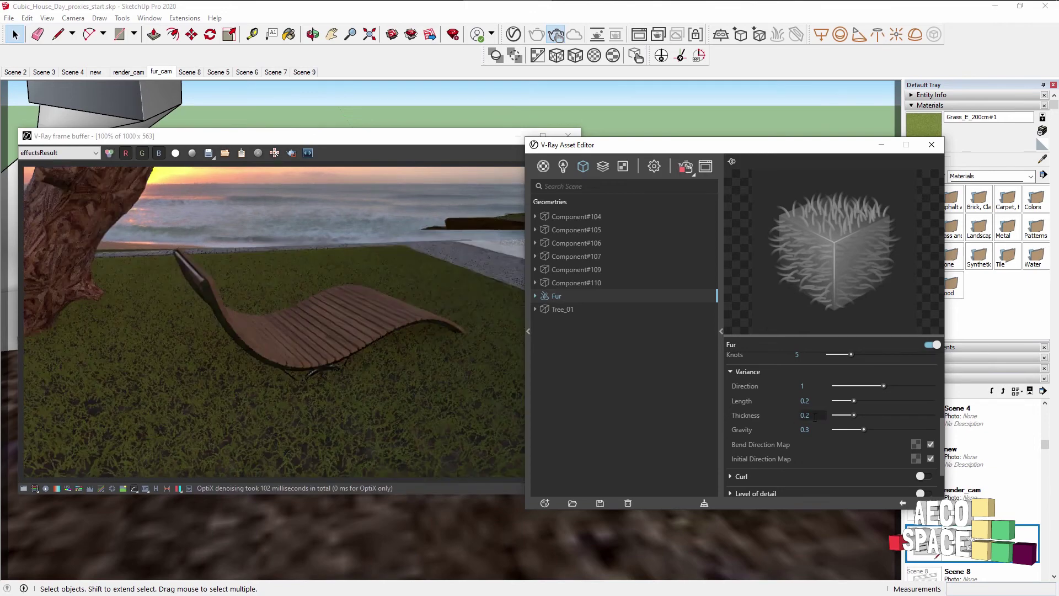
- Look over the fur Curl settings without changes, then close the V-Ray Asset Editor
scroll(775, 462, "down", 2)
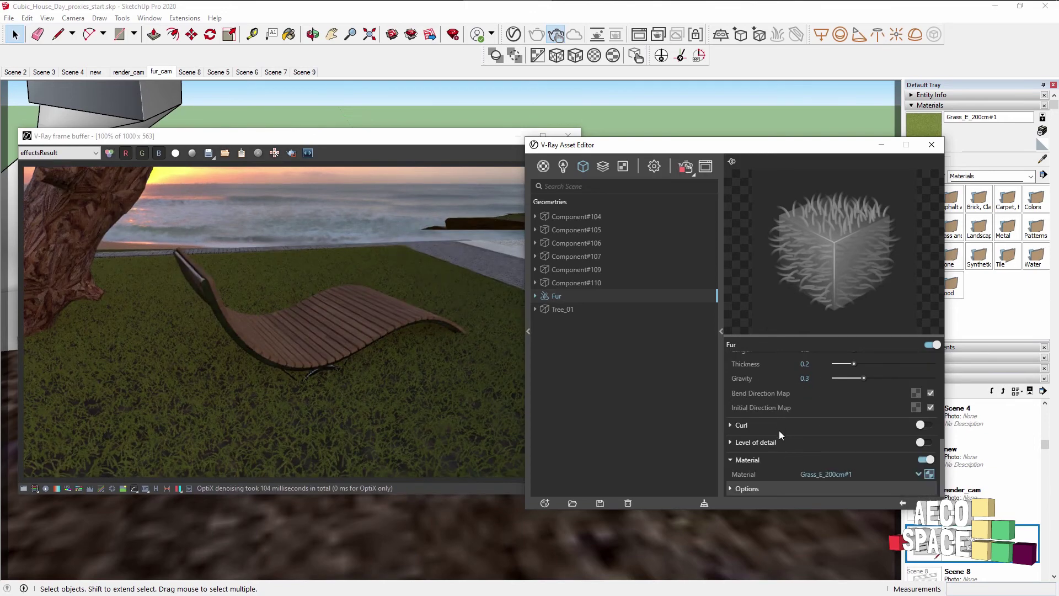
left_click(779, 430)
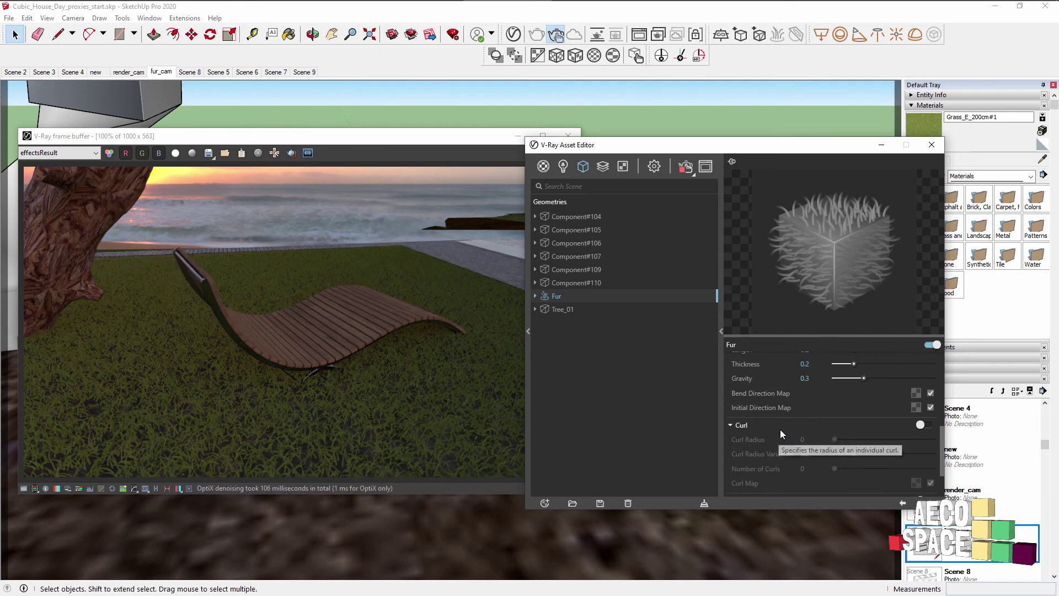
left_click(770, 425)
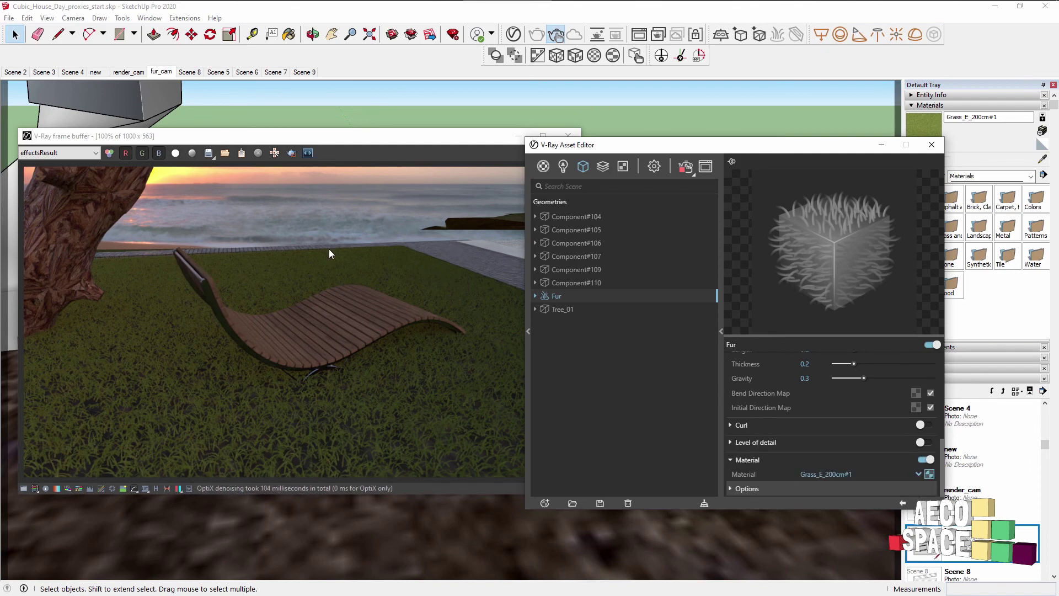
left_click(931, 145)
- Switch to the render_cam scene and maximize the frame buffer showing pines, lounger and grass
left_click(987, 502)
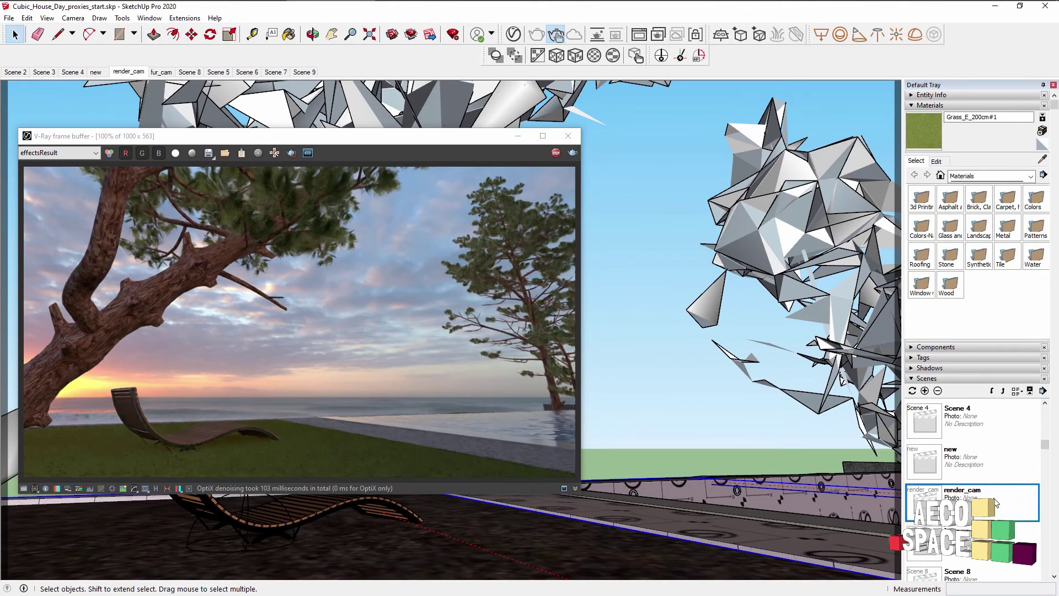
left_click_drag(395, 143, 455, 119)
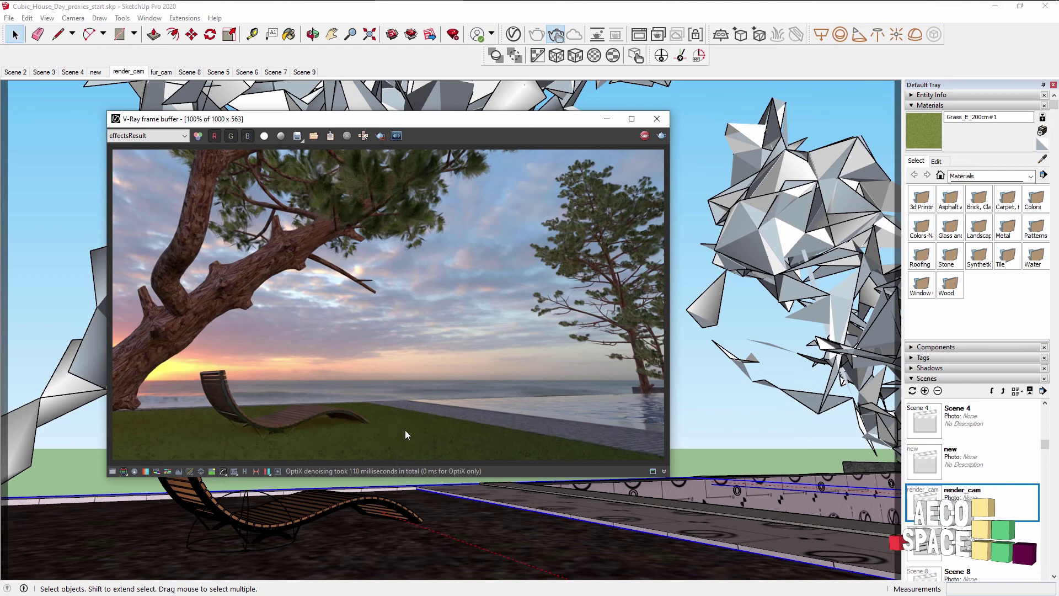
left_click(633, 119)
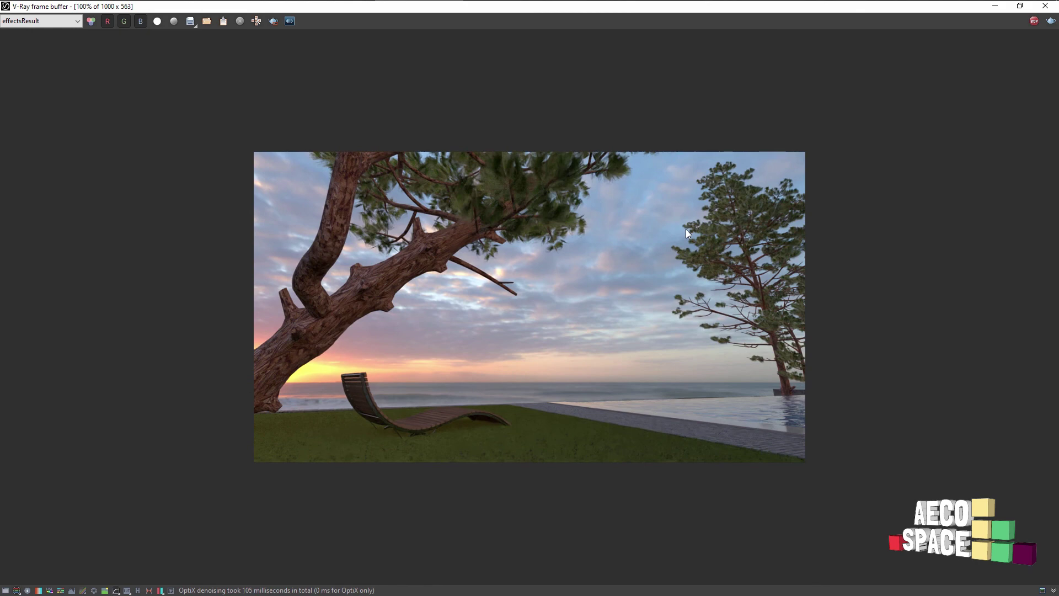